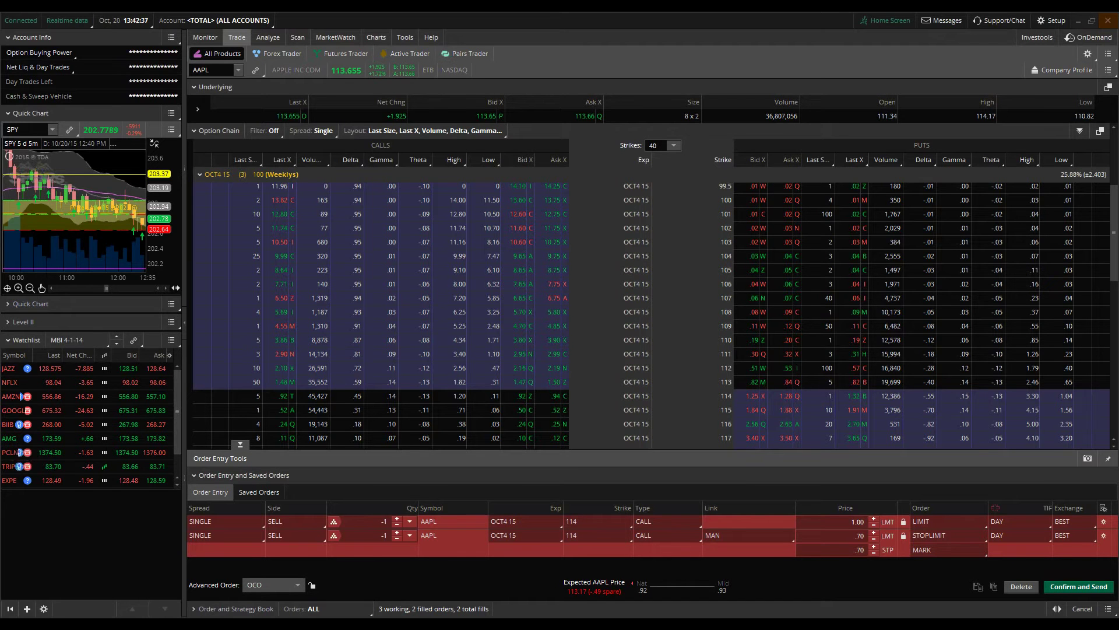
- Delete the two pending 114 call OCO sell rows, keeping the advanced order type on OCO
click(283, 587)
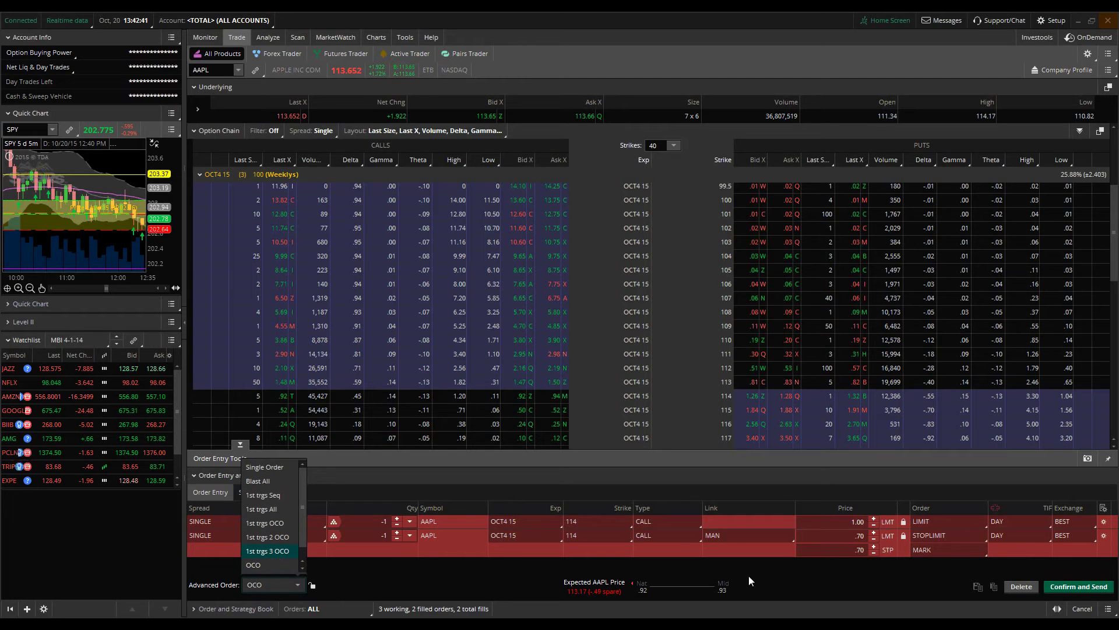
click(1020, 590)
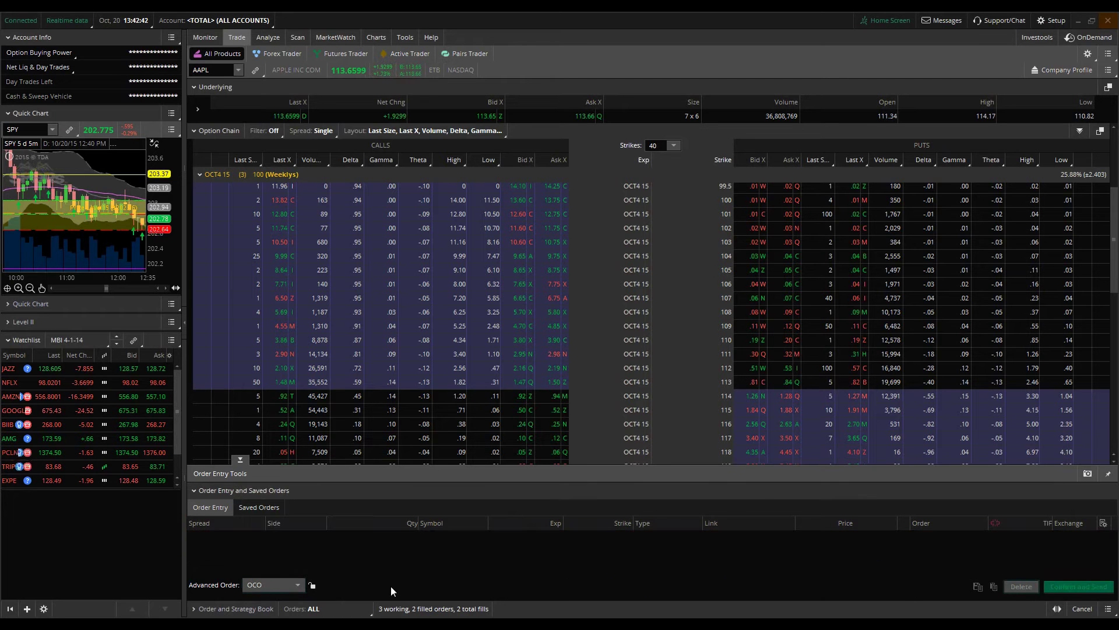
click(265, 582)
click(261, 567)
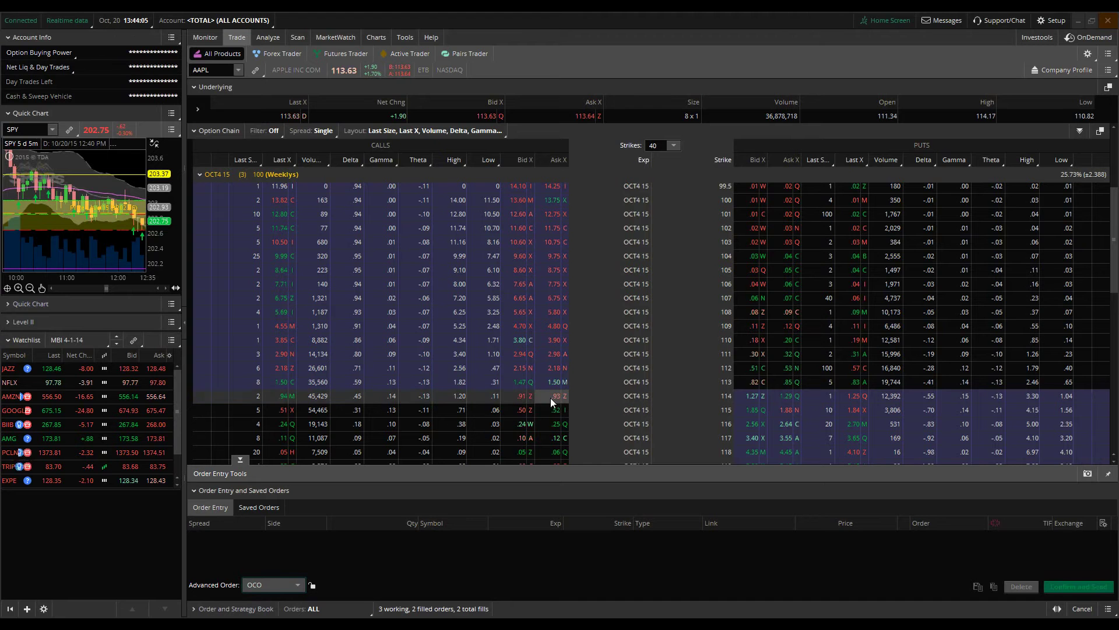
- Set the Advanced Order type to 1st trgs OCO
click(275, 584)
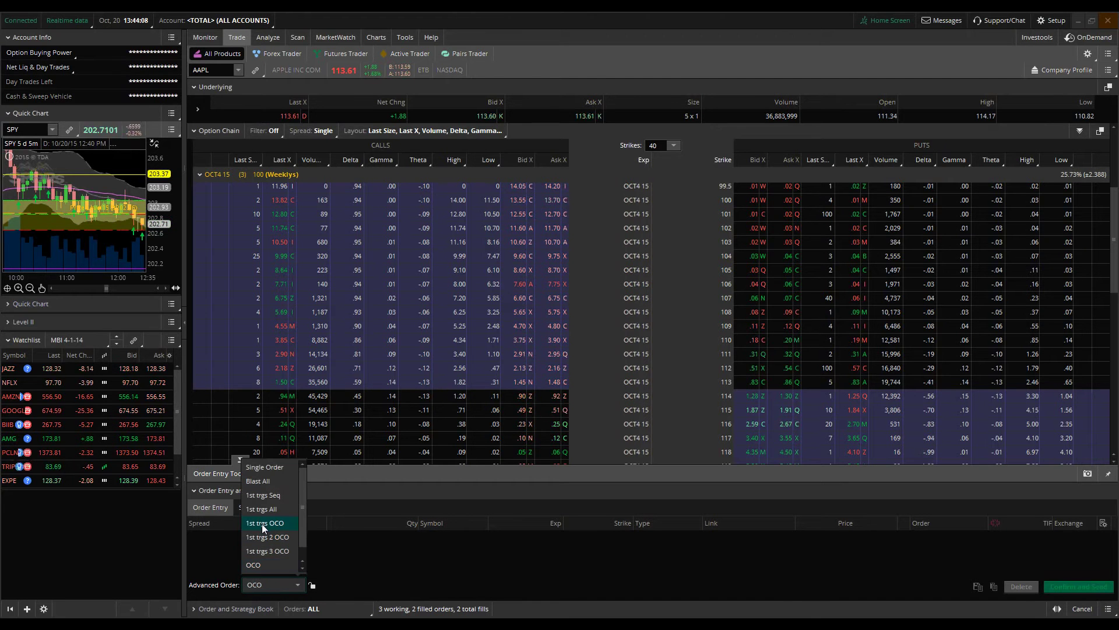
click(265, 523)
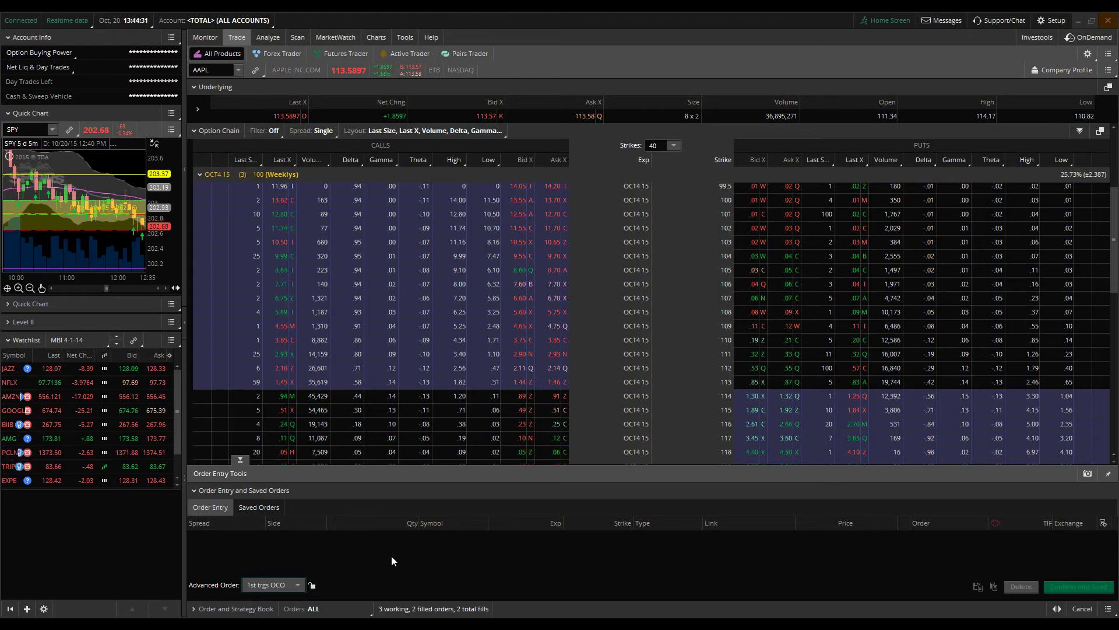
- Add a buy of one AAPL OCT4 15 114 call at .93 and two sells at .91
click(549, 397)
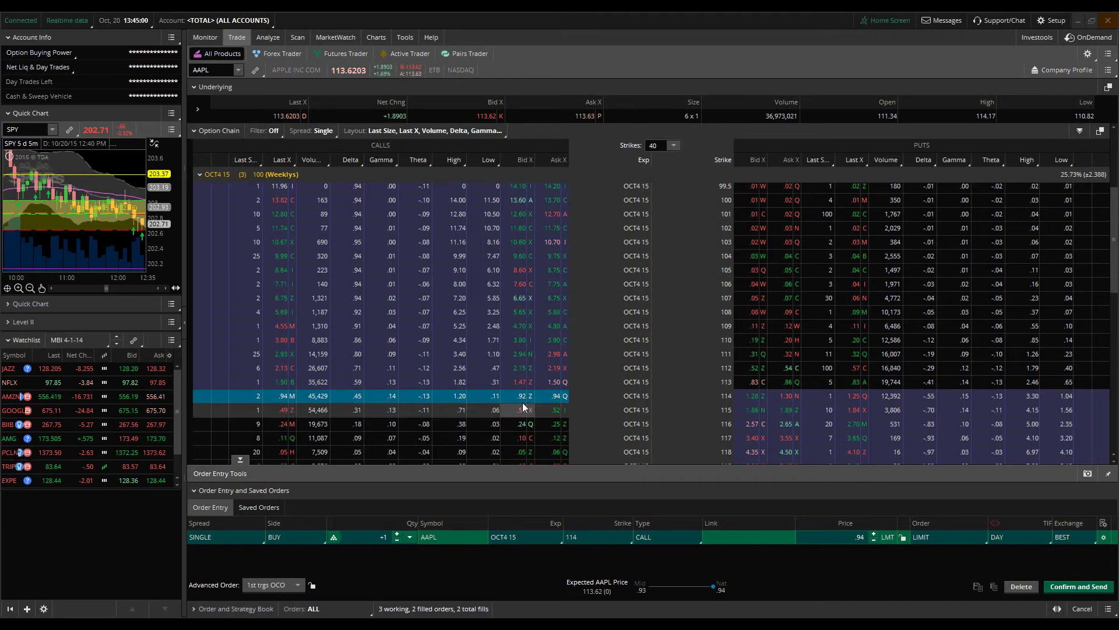
click(520, 396)
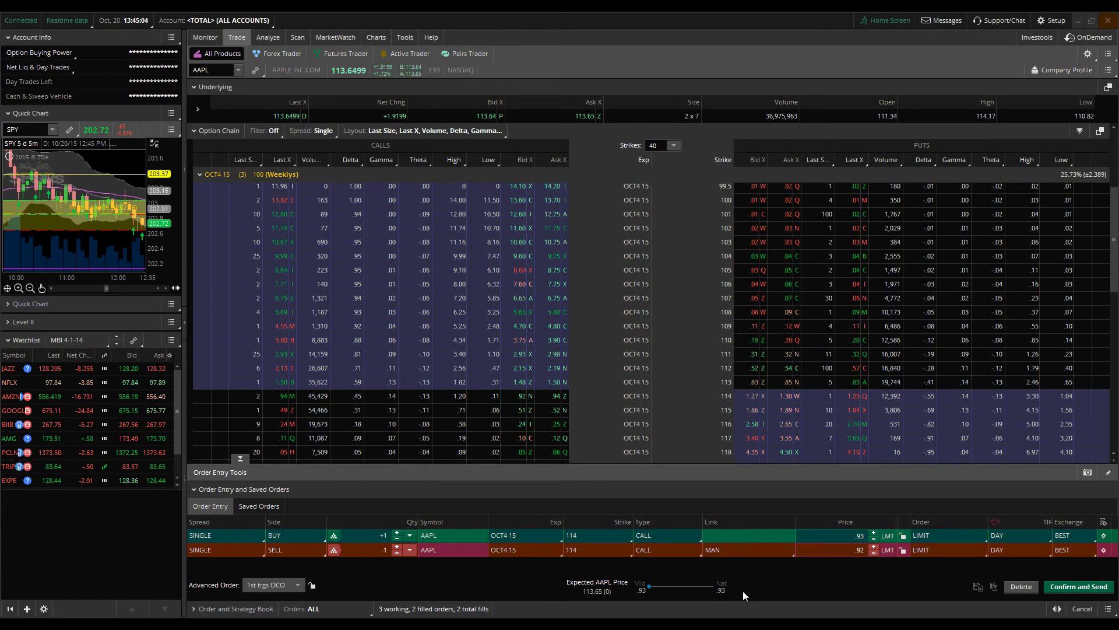
click(521, 396)
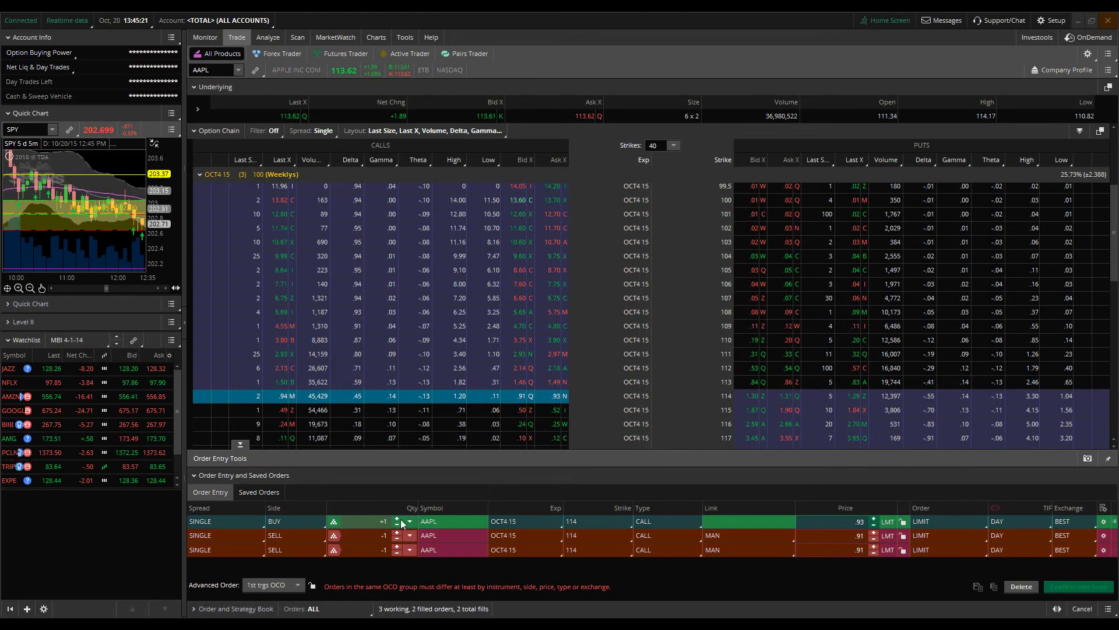
- Set the first sell's profit target to 1.20 and the buy limit to .90
click(872, 539)
click(845, 551)
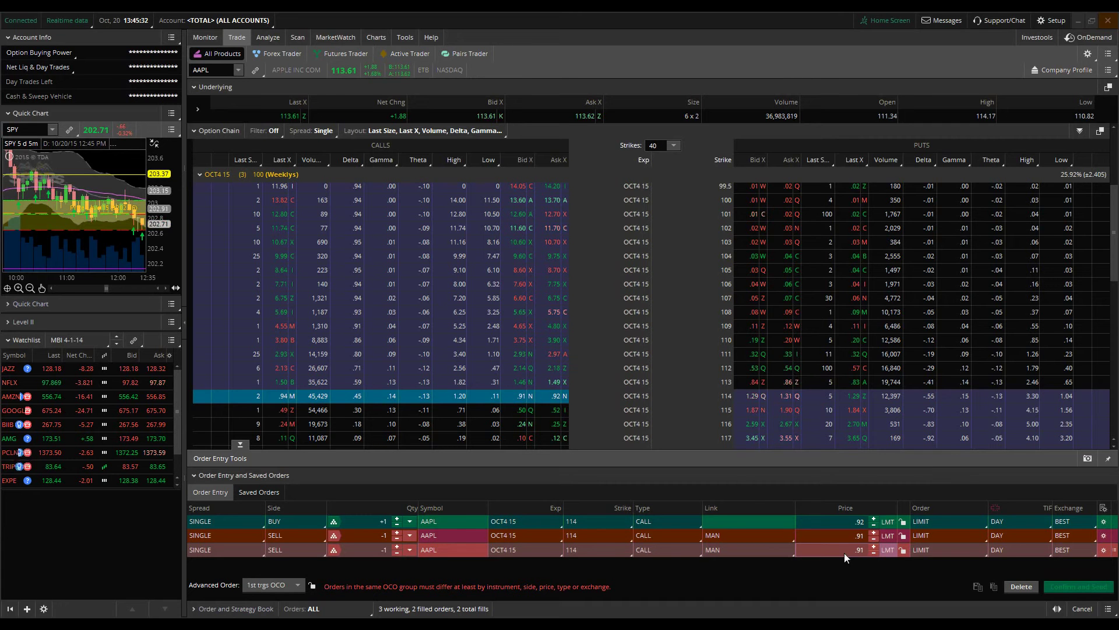
click(861, 537)
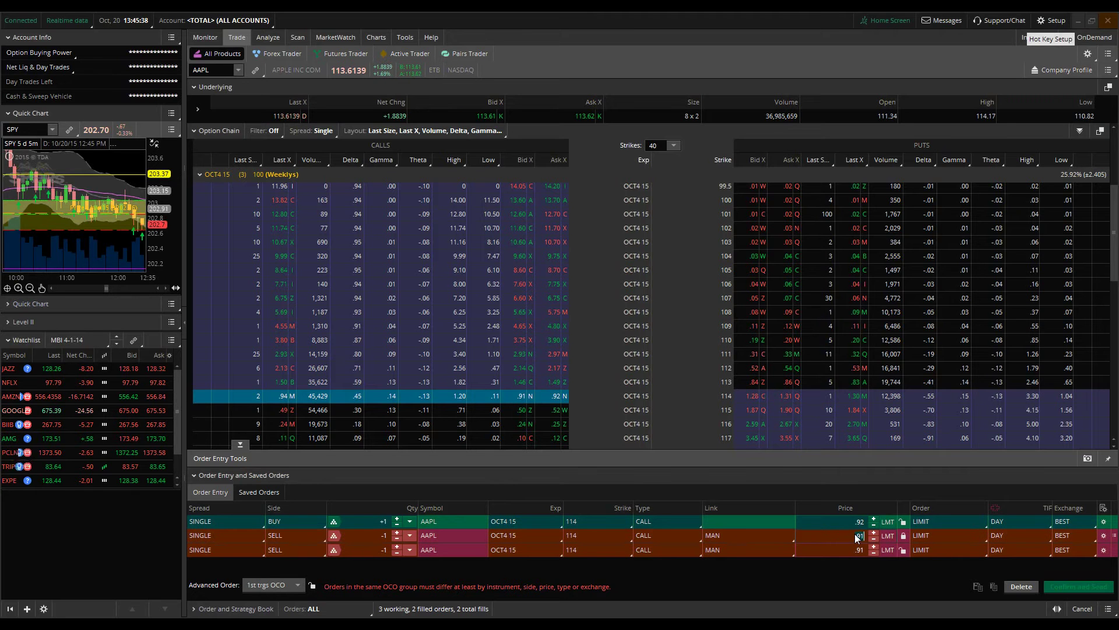
text(1.20)
key(Return)
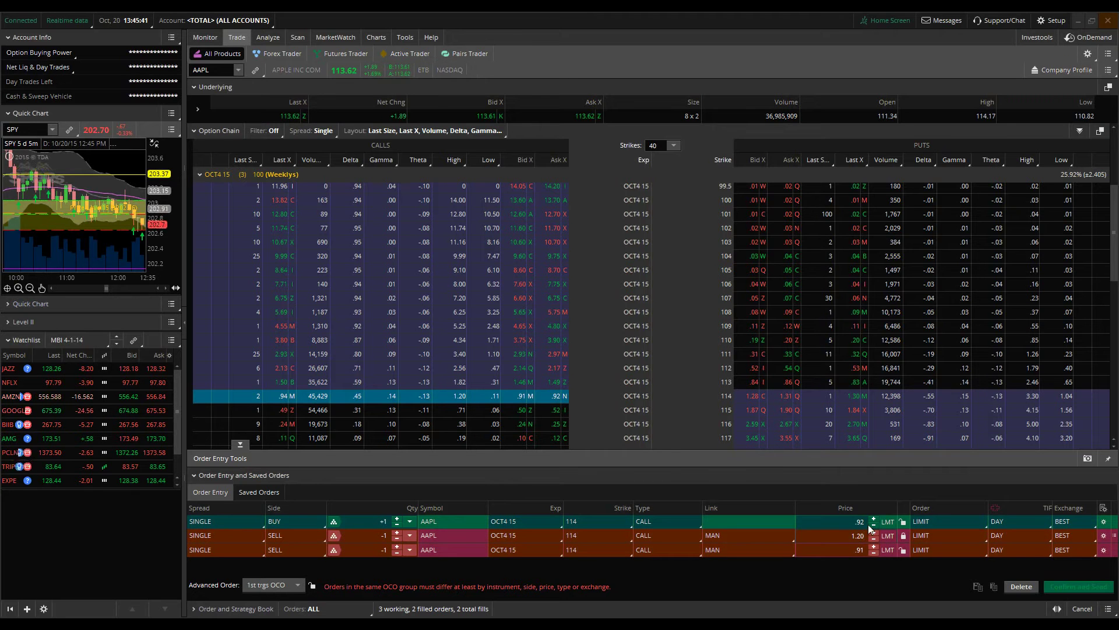
click(874, 528)
click(873, 527)
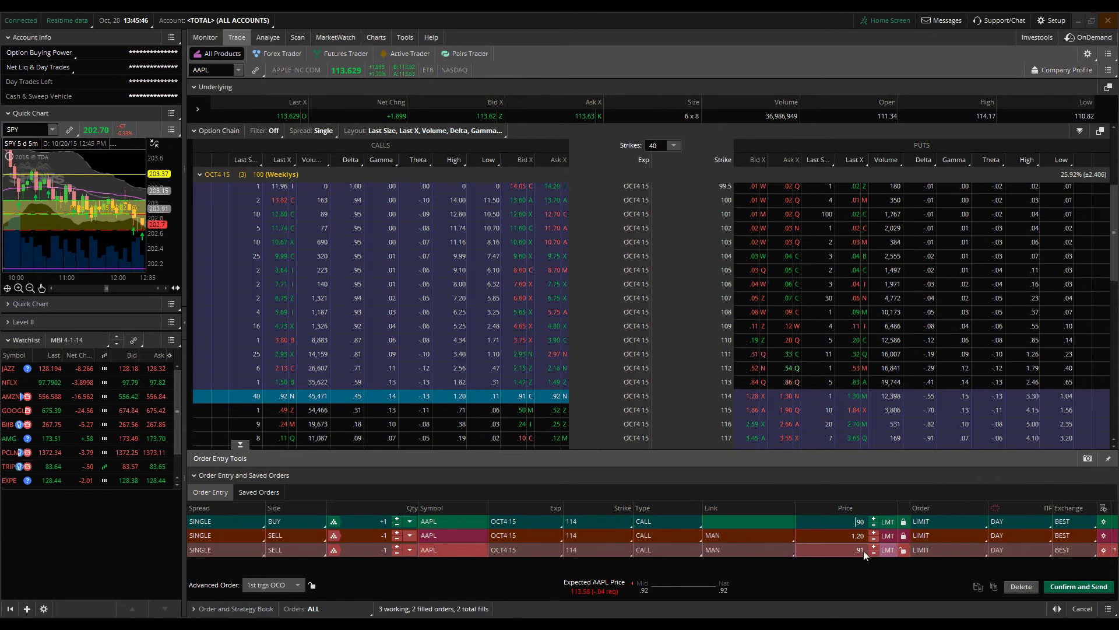
- Change the third order's type to STOPLIMIT
scroll(865, 554, up, 1)
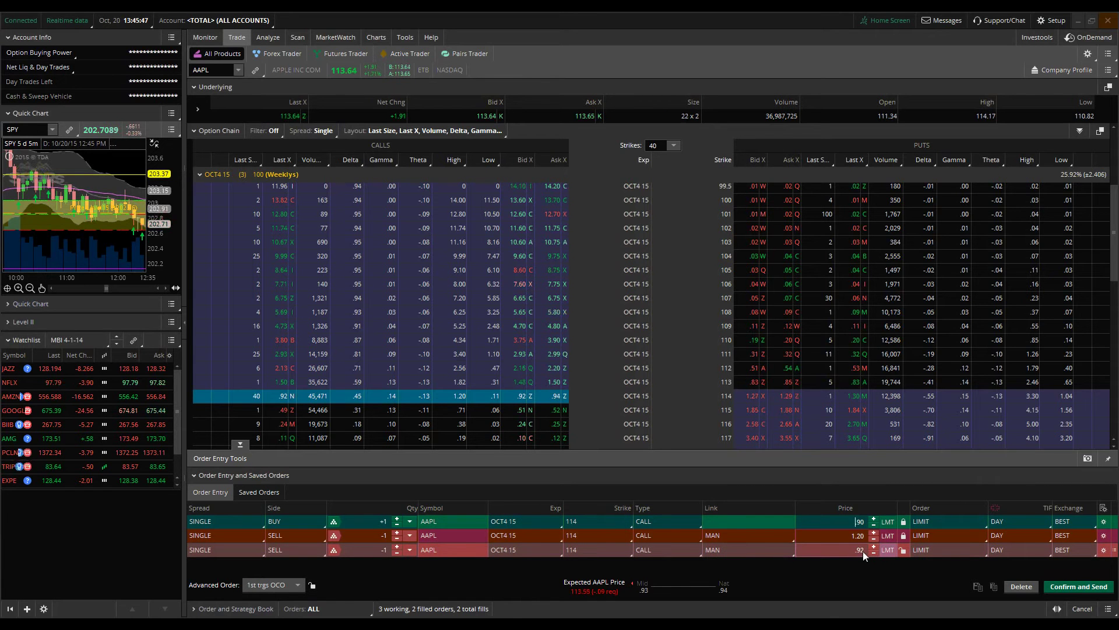
click(936, 551)
click(937, 474)
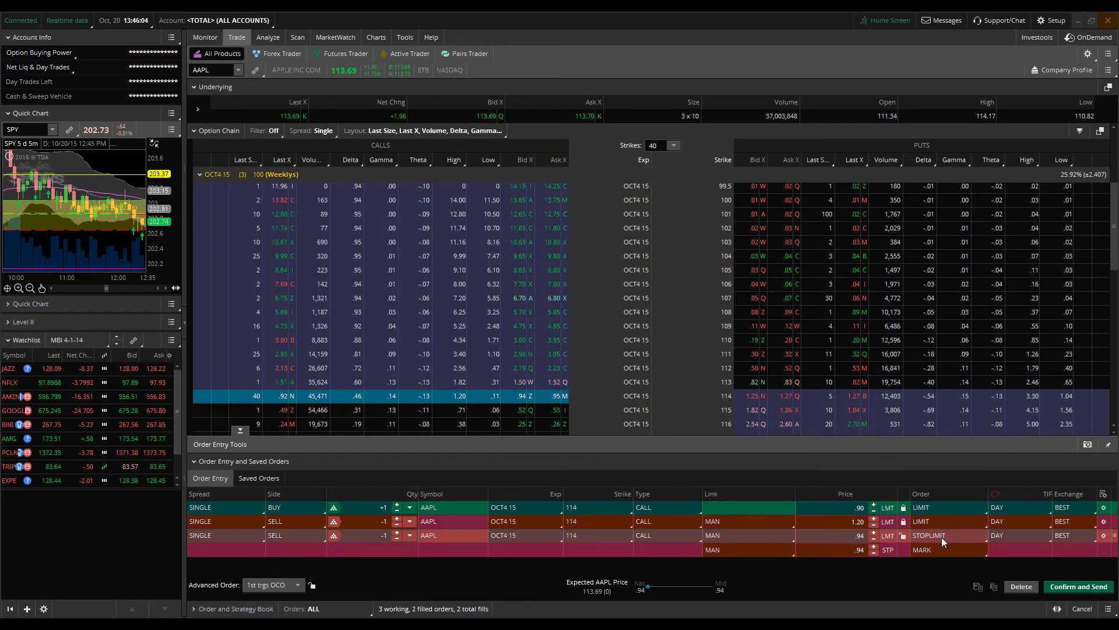
- Adjust the stop-limit sell to a .80 limit price with a .82 stop
click(943, 537)
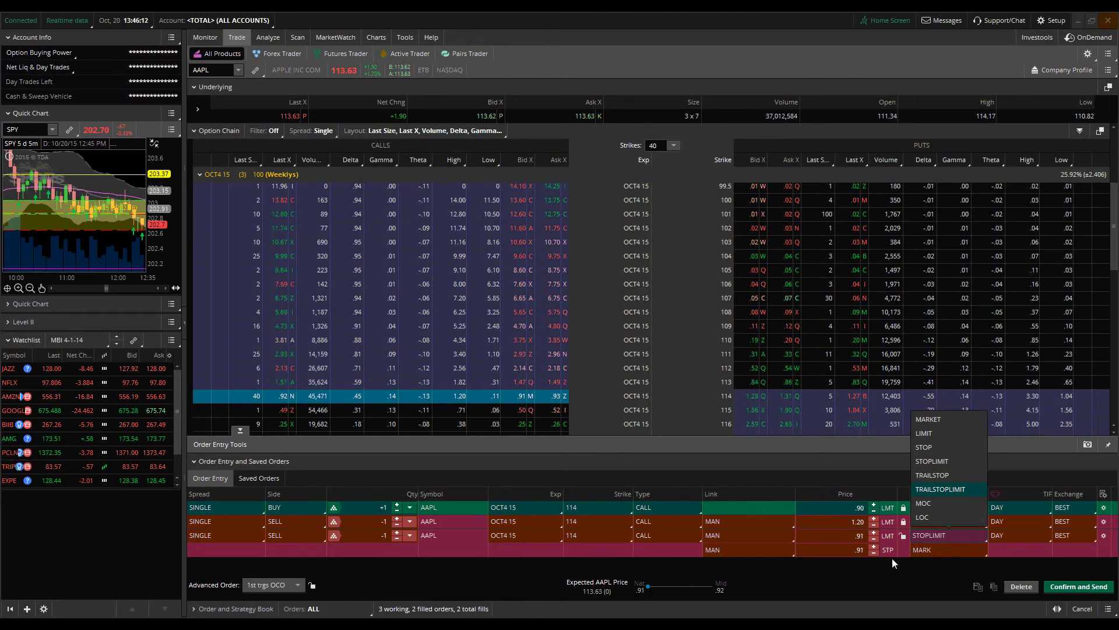
click(895, 575)
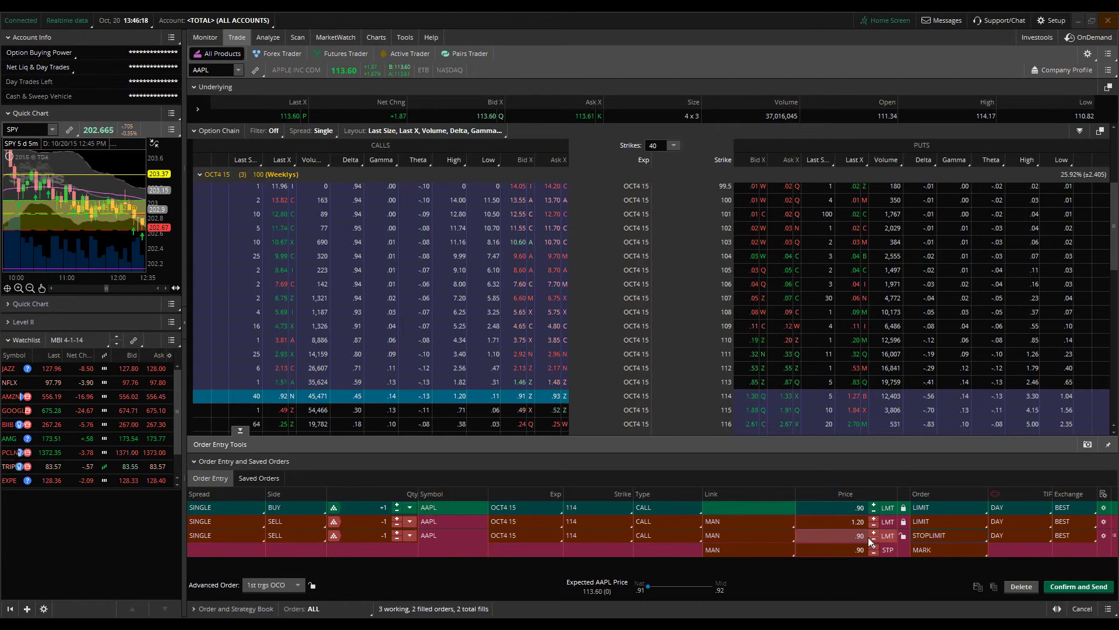
scroll(869, 537, up, 1)
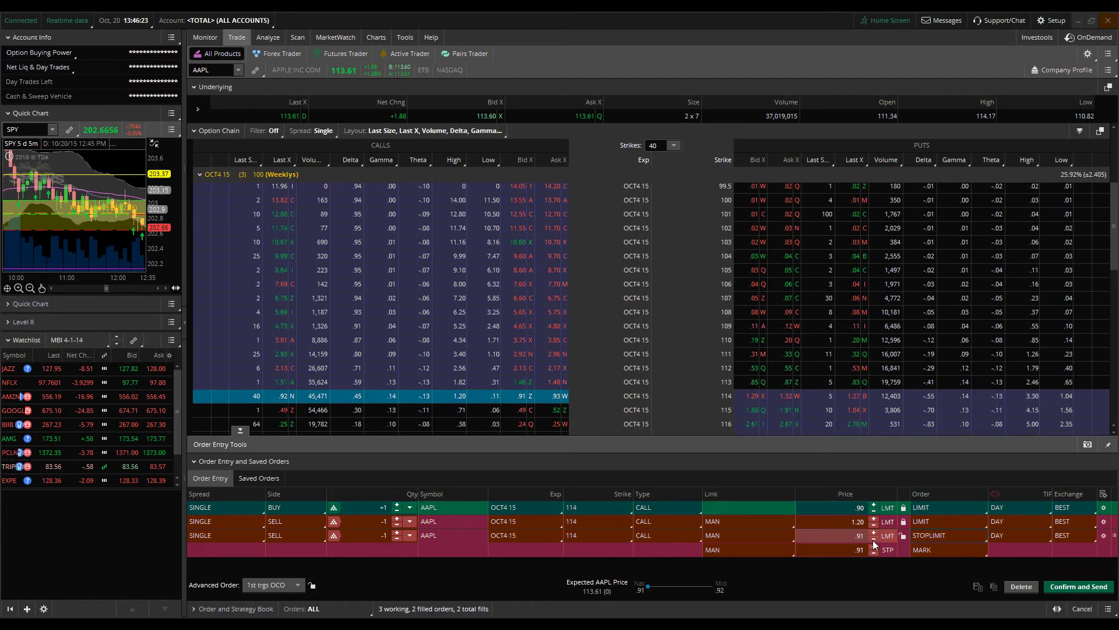
scroll(873, 540, down, 7)
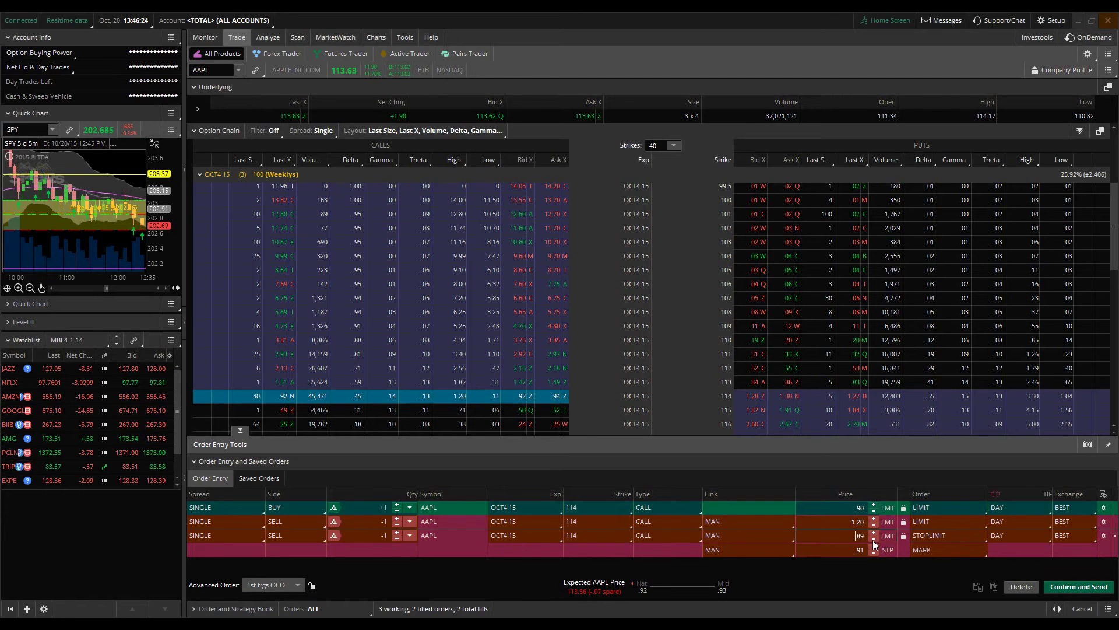
scroll(872, 540, down, 4)
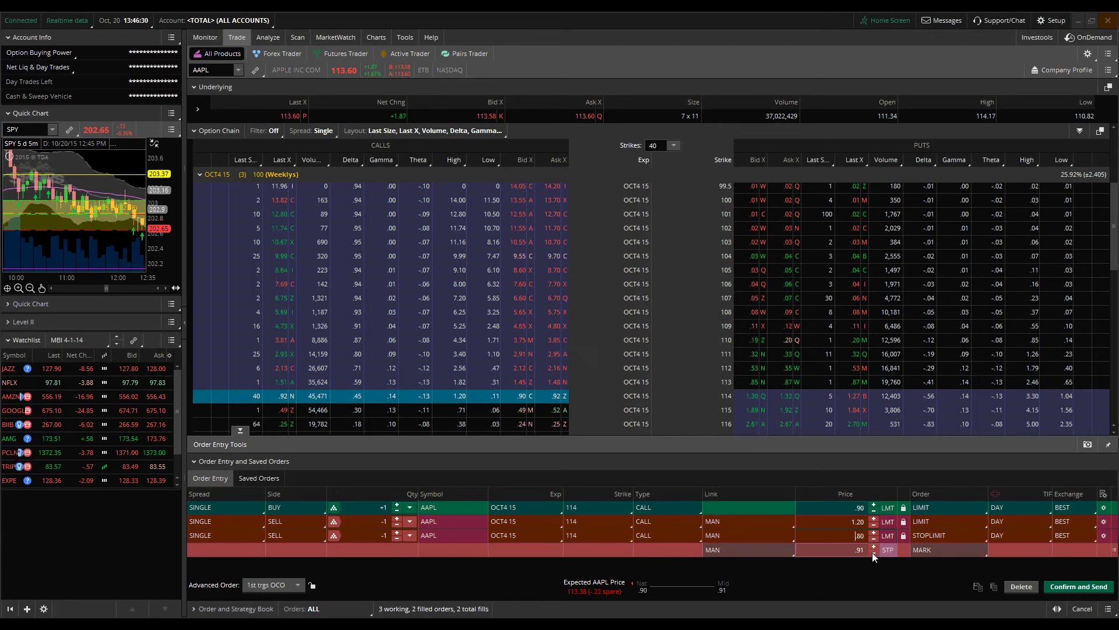
scroll(872, 552, down, 1)
scroll(873, 554, down, 7)
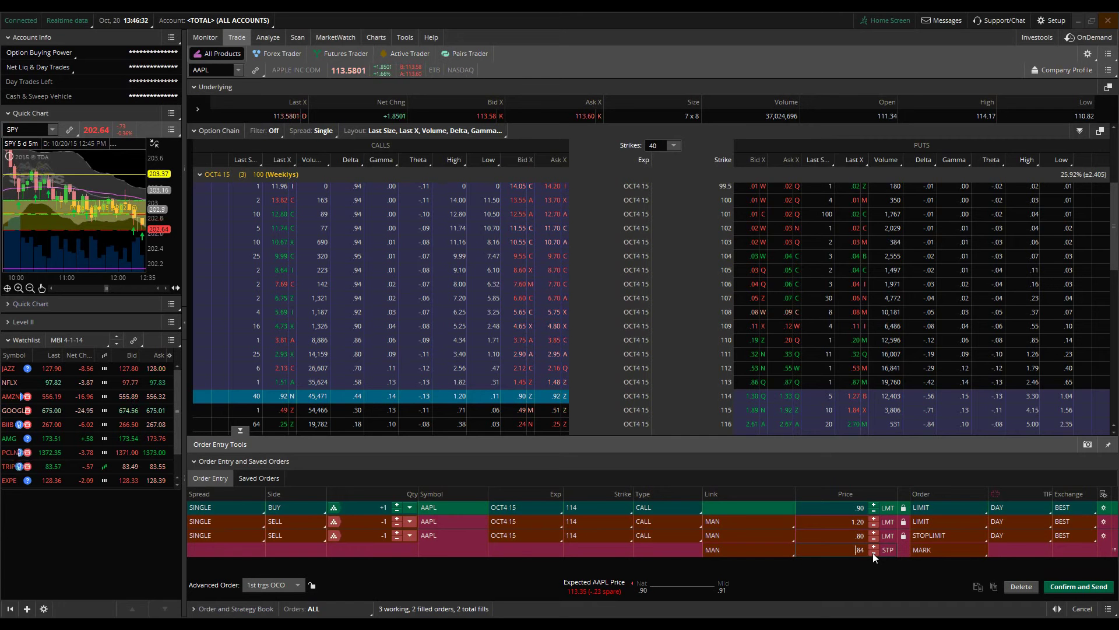
scroll(873, 553, down, 1)
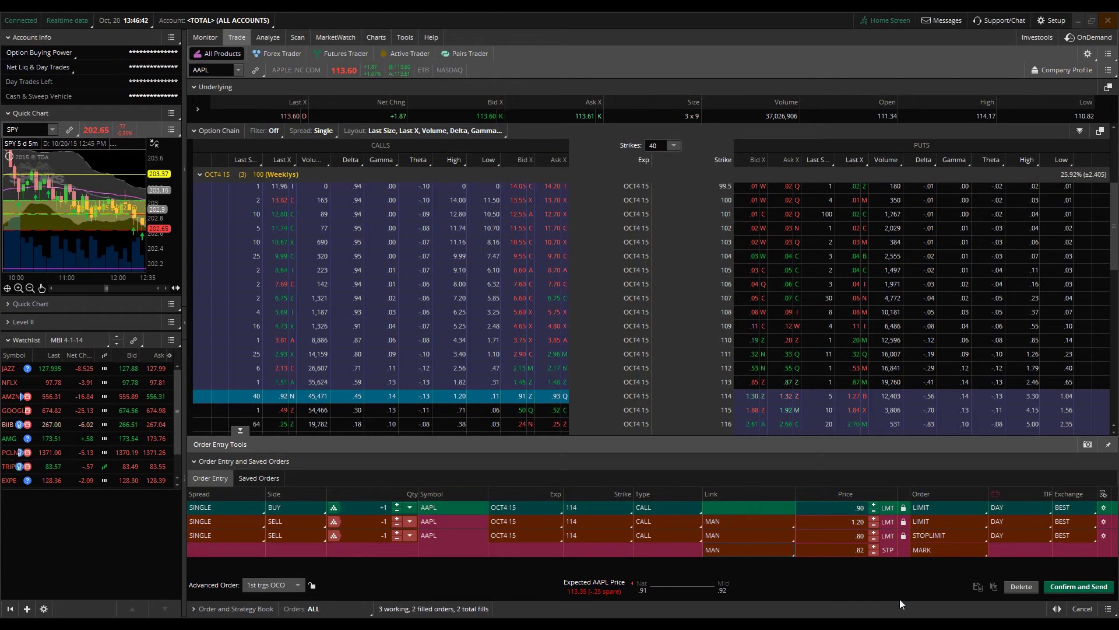
- Open the order confirmation and widen it to show the full order descriptions
click(1073, 589)
drag(909, 303, 678, 209)
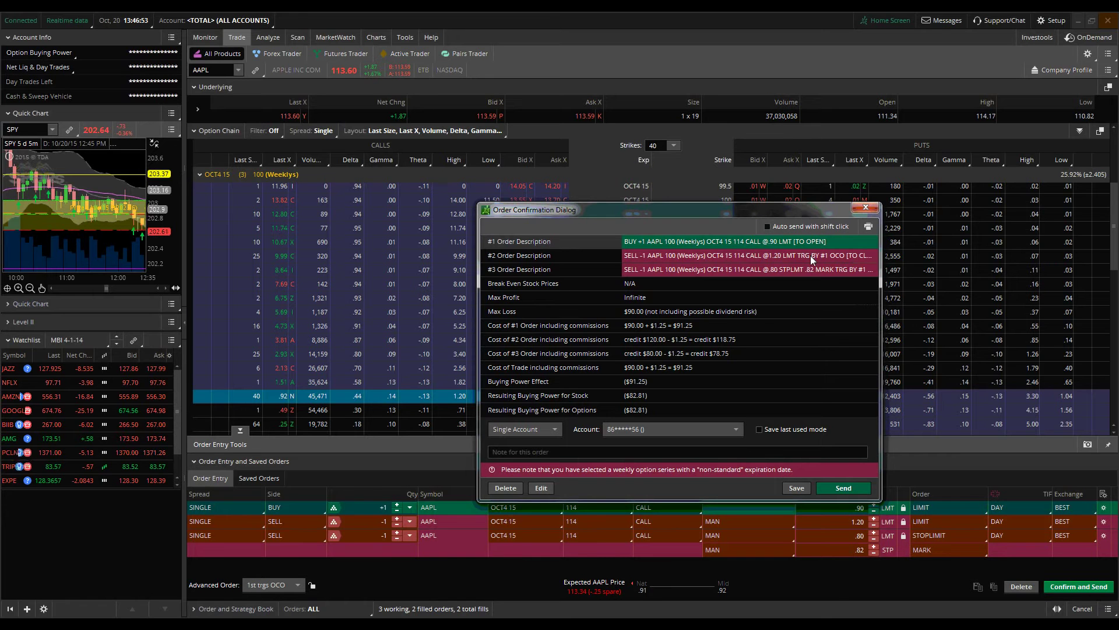
drag(920, 271, 1040, 273)
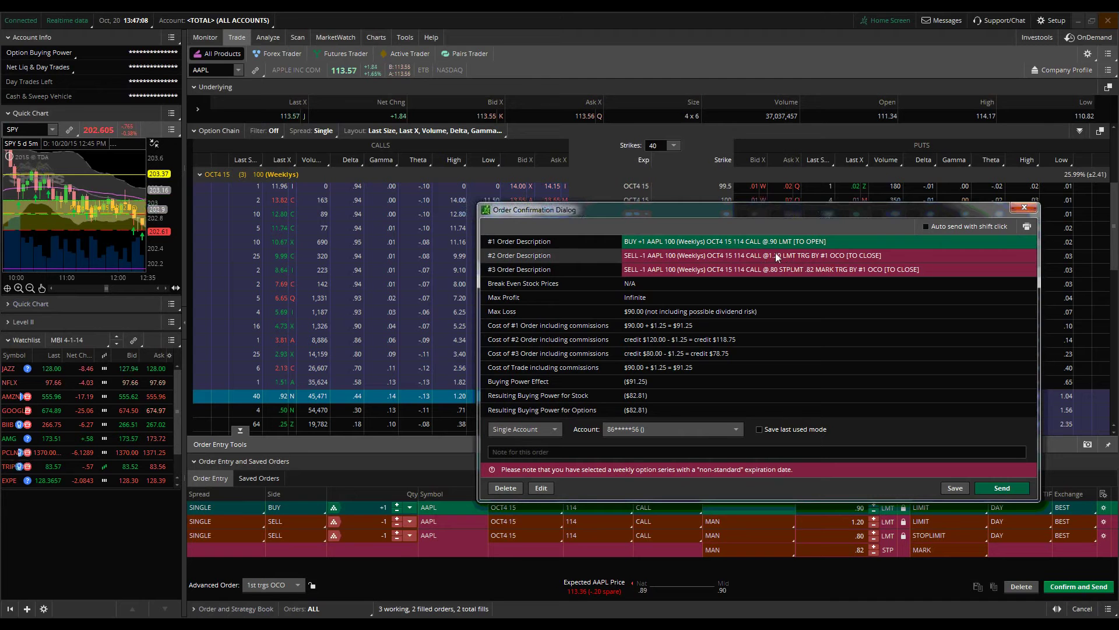
- Review the #1 buy, profit-target, and stop-limit exit order descriptions
click(763, 271)
click(800, 257)
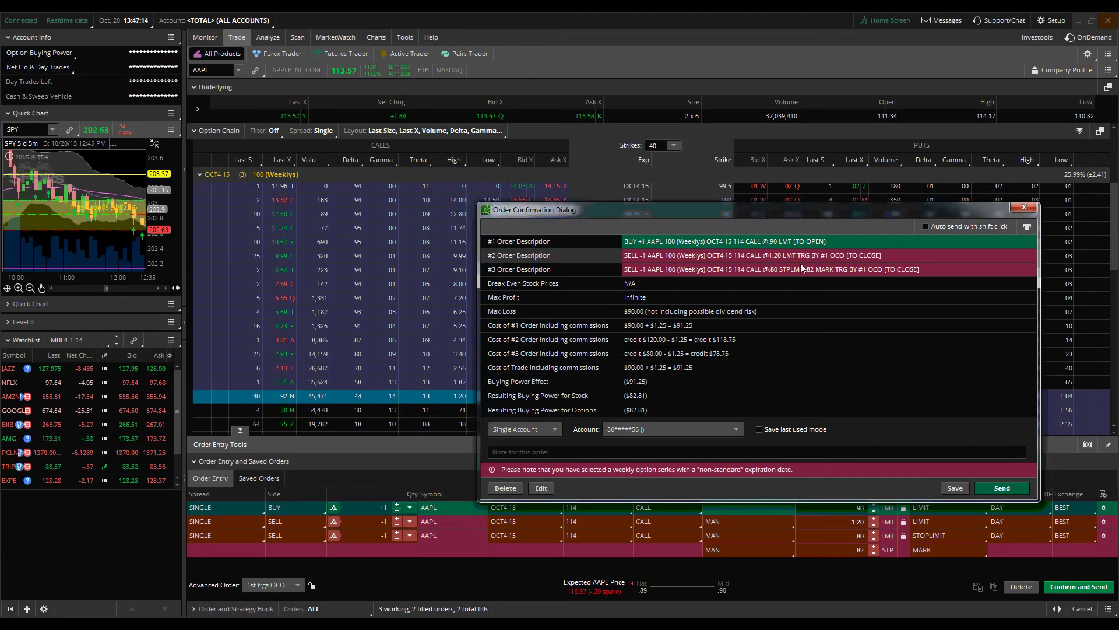
click(776, 271)
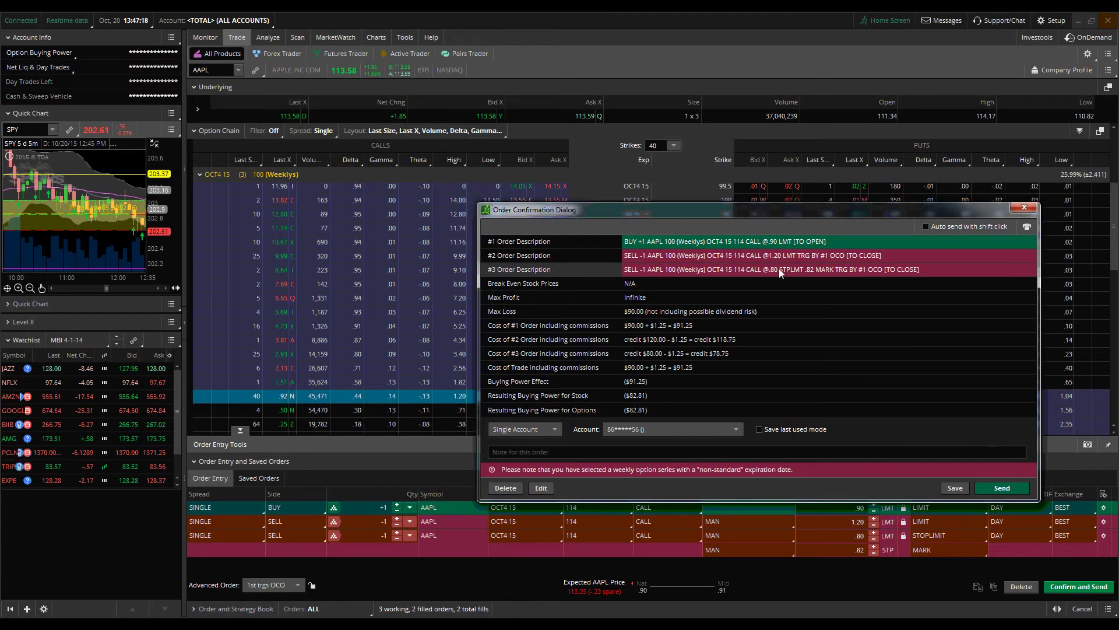
click(775, 242)
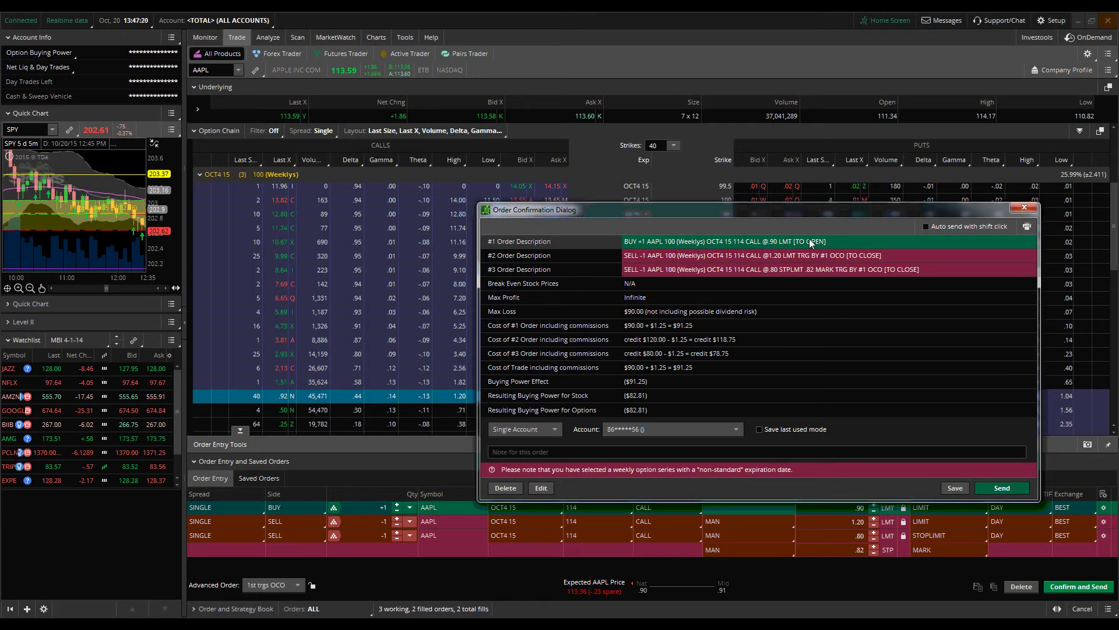
click(778, 271)
click(788, 255)
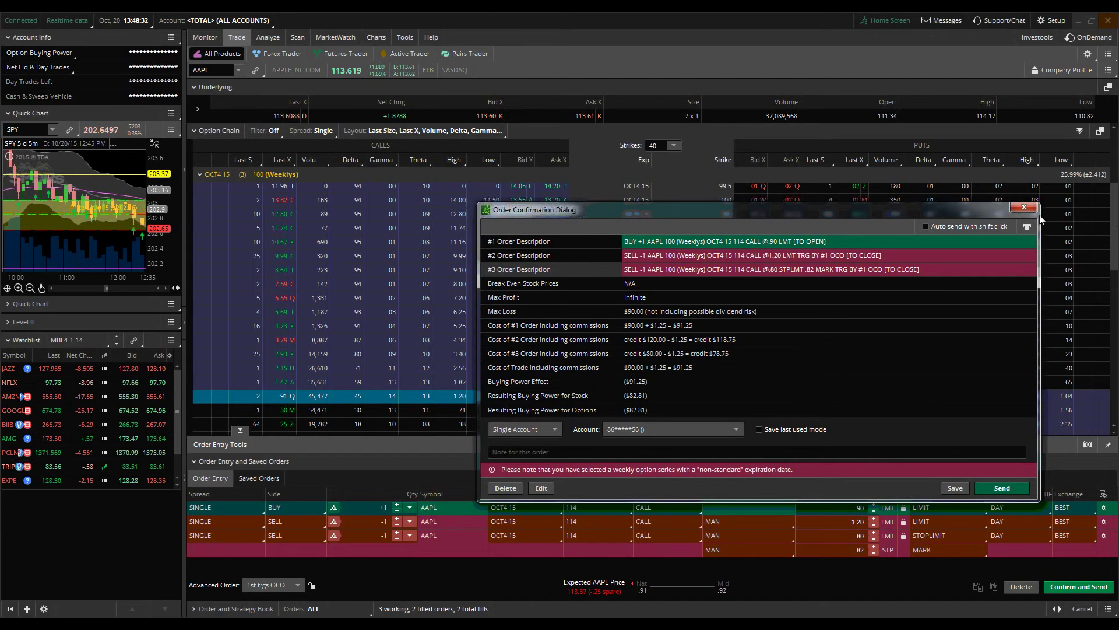
- Dismiss the confirmation unsent and switch the grouping to 1st trgs 2 OCO
key(Escape)
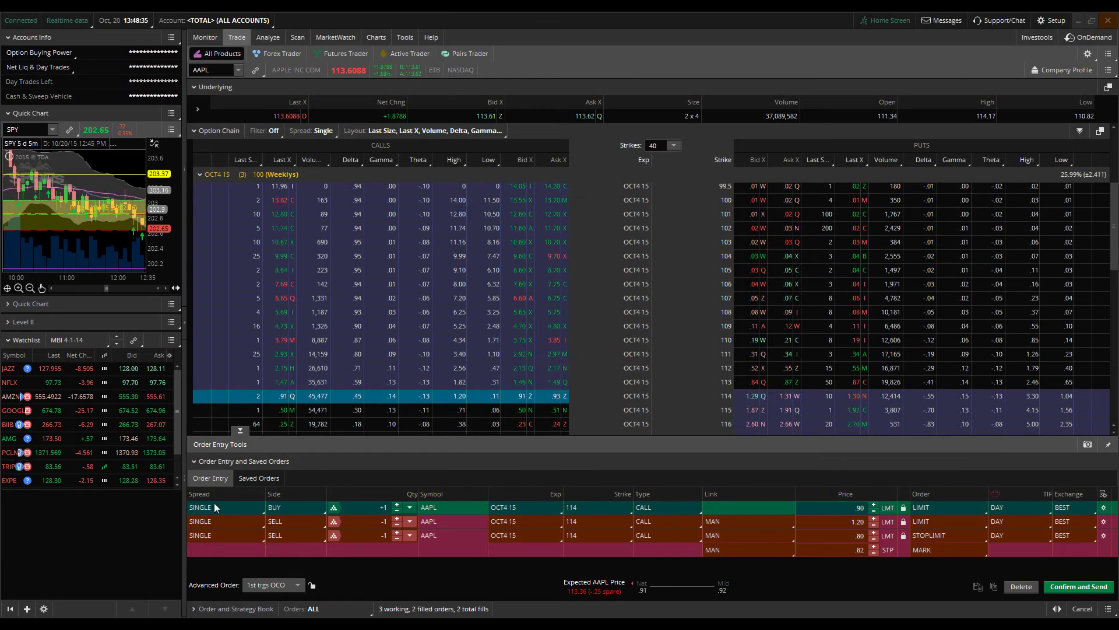
click(277, 585)
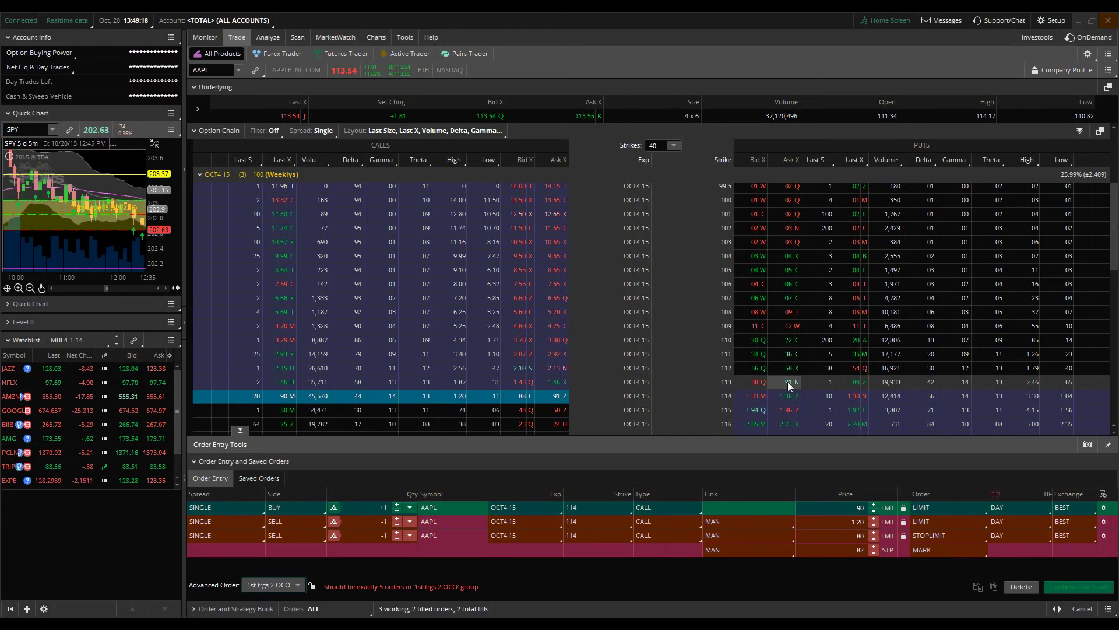
- Add a 113 put buy and a 112 put sell, making the sell a stop-limit order
click(787, 381)
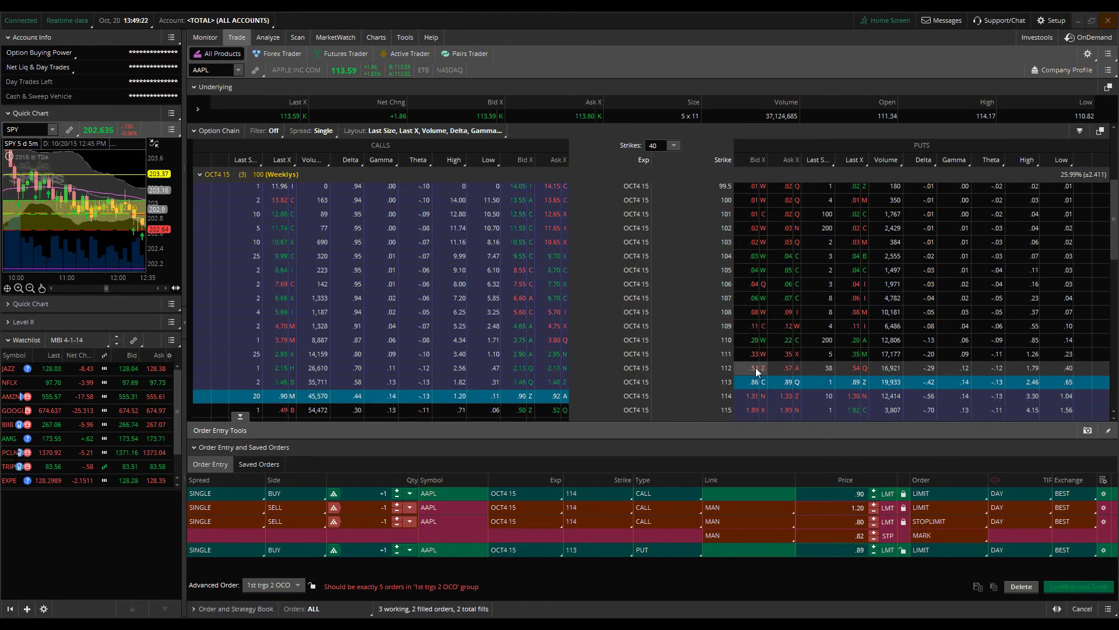
click(753, 368)
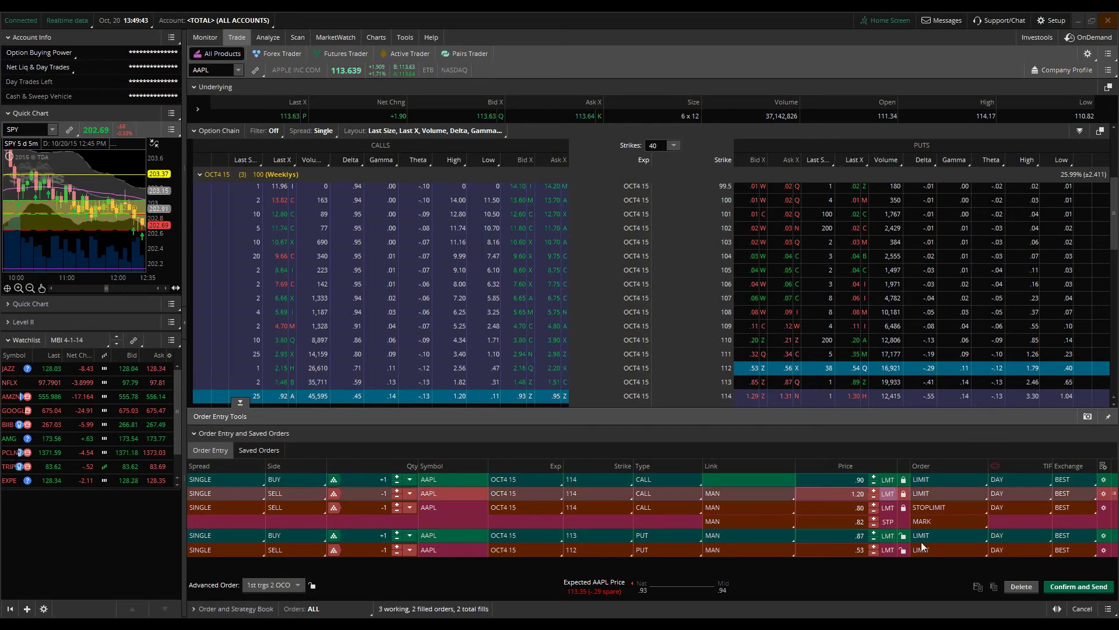
click(959, 550)
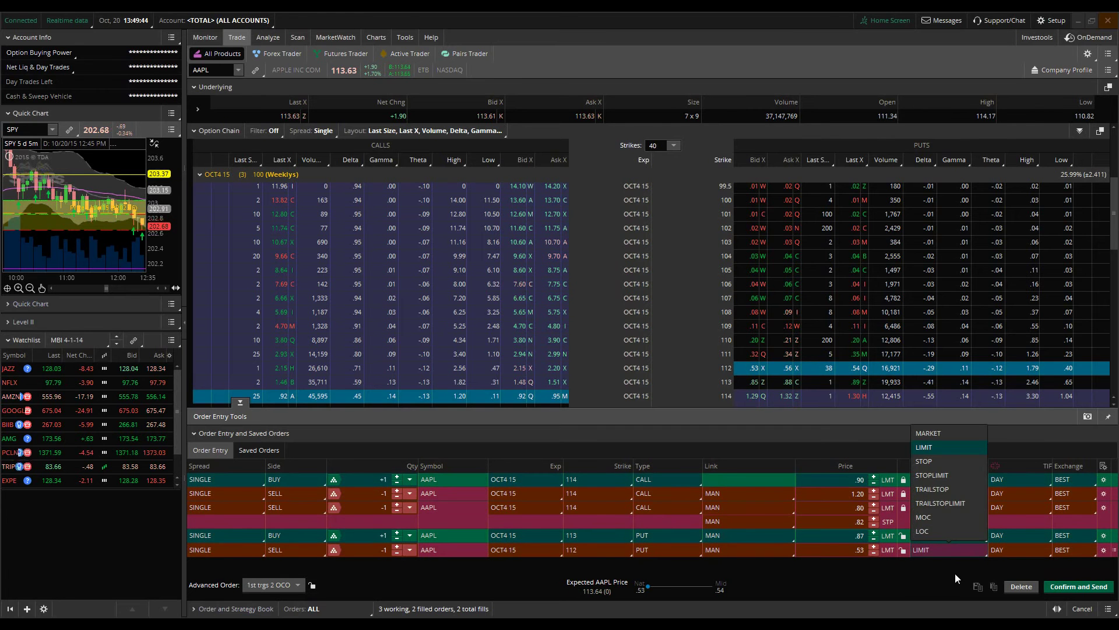
click(936, 476)
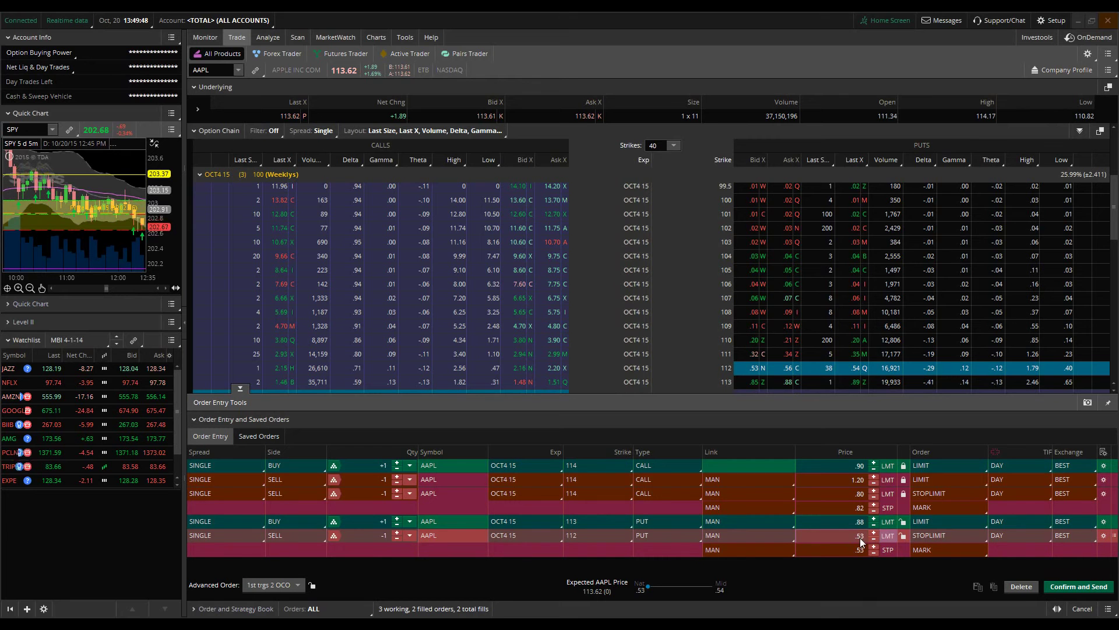
- Set the 112 put sell's limit price to 1.00 and begin editing its stop price
scroll(861, 538, up, 1)
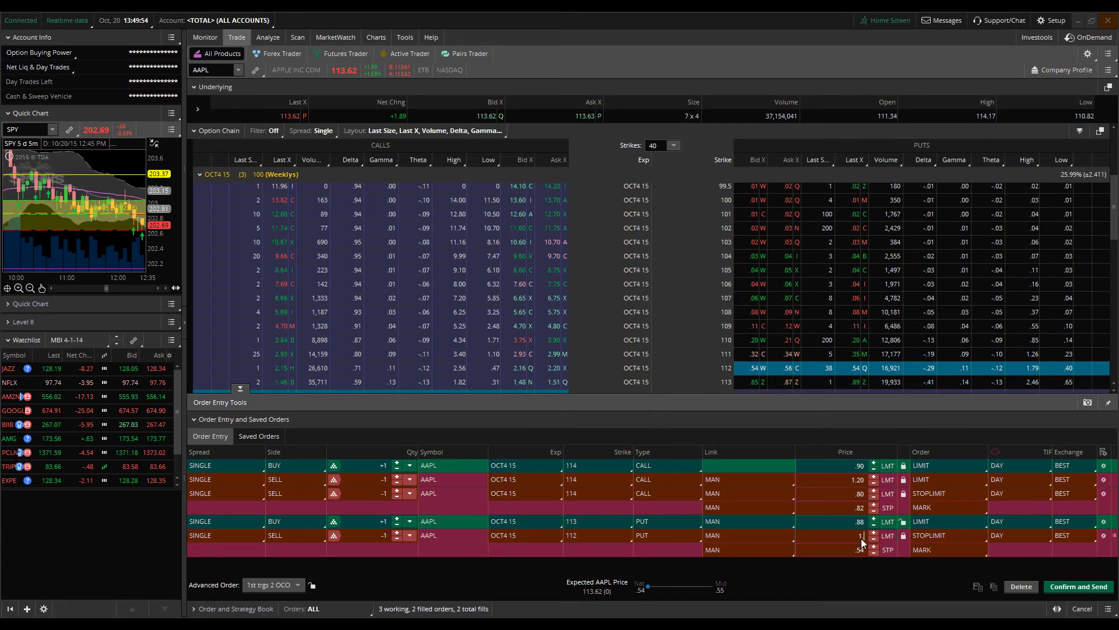
key(Return)
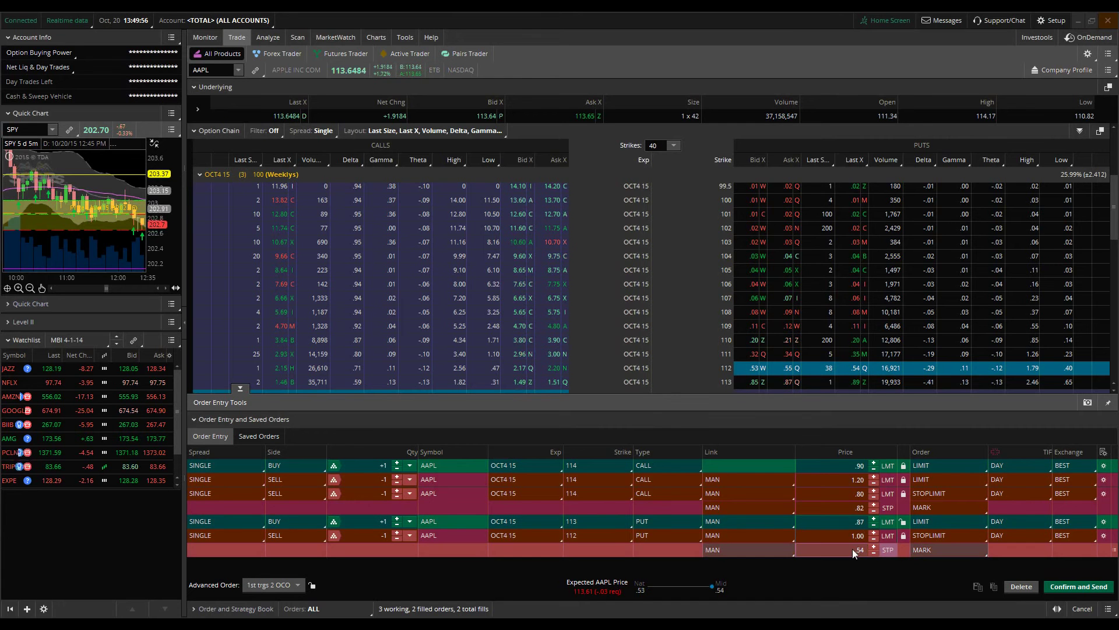
click(852, 549)
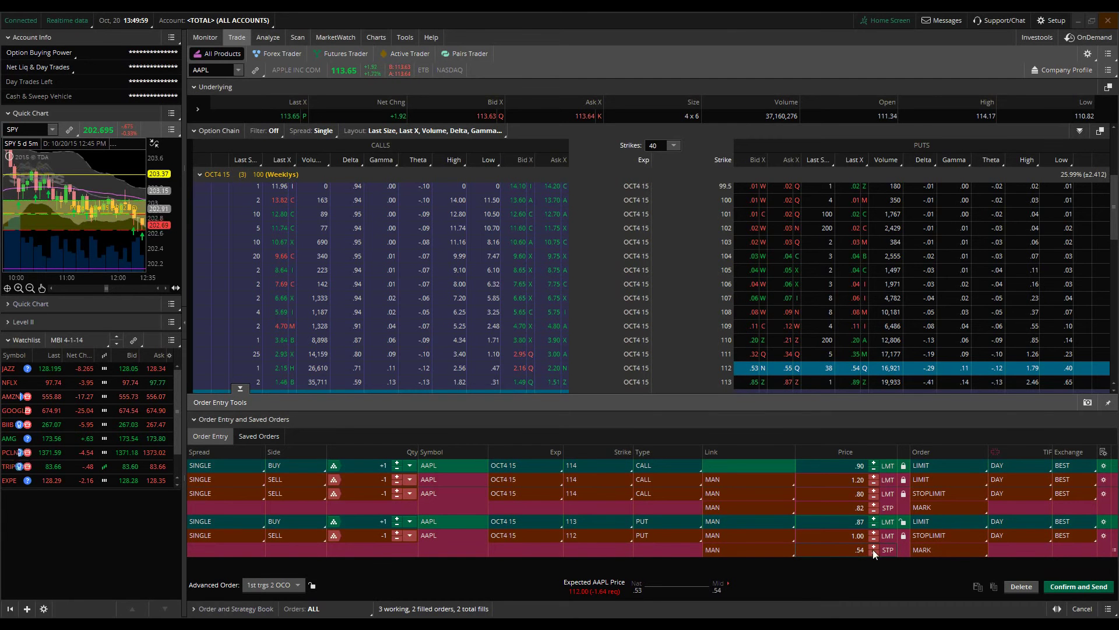
key(End)
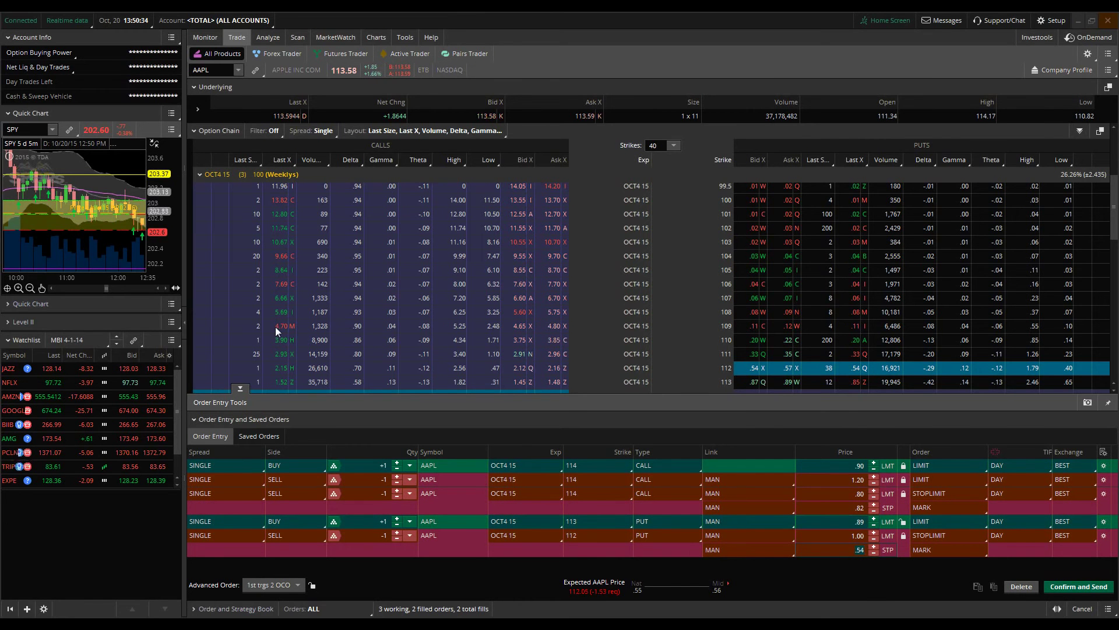
- Set the 112 put exit's stop price to 1.02, leaving the 113 put type as PUT
click(873, 552)
click(874, 552)
click(874, 552)
click(874, 552)
click(874, 552)
click(874, 552)
text(1.02)
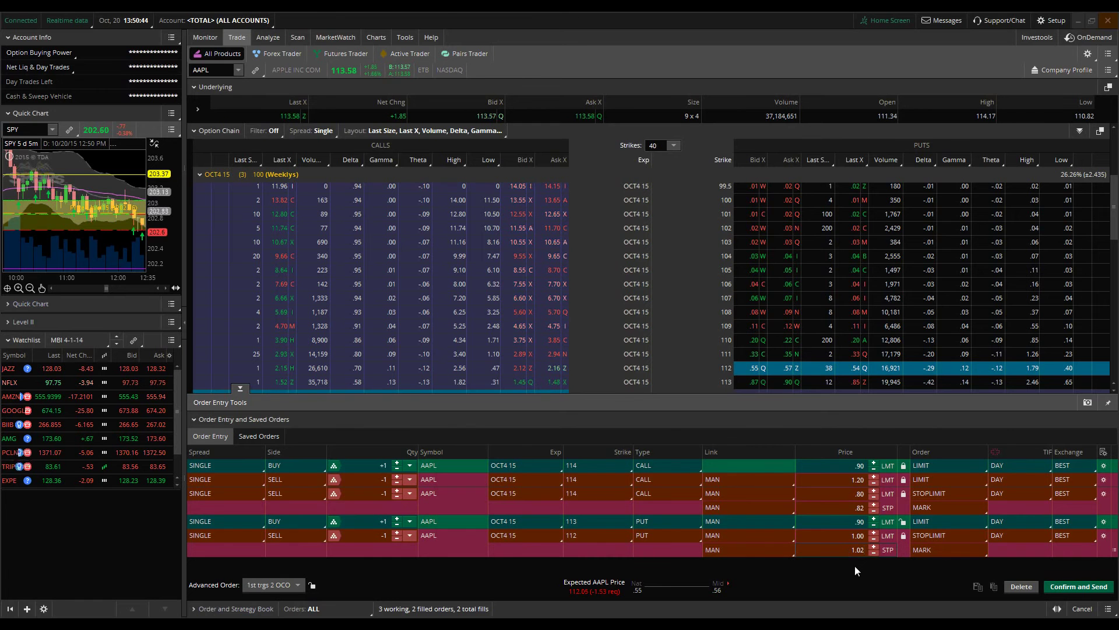
scroll(511, 334, down, 1)
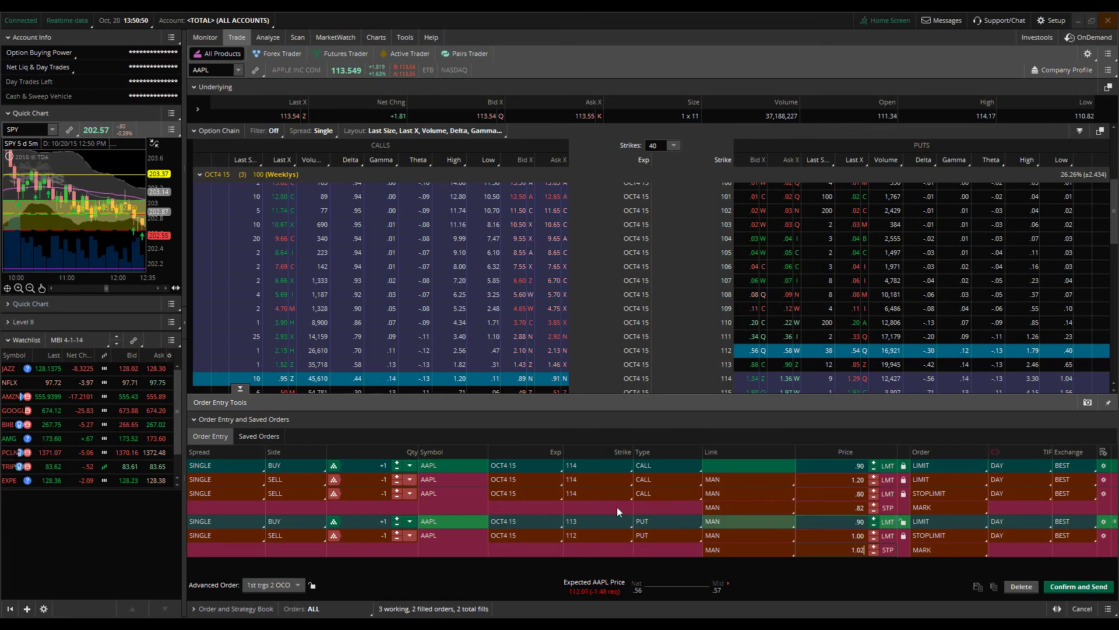
click(656, 522)
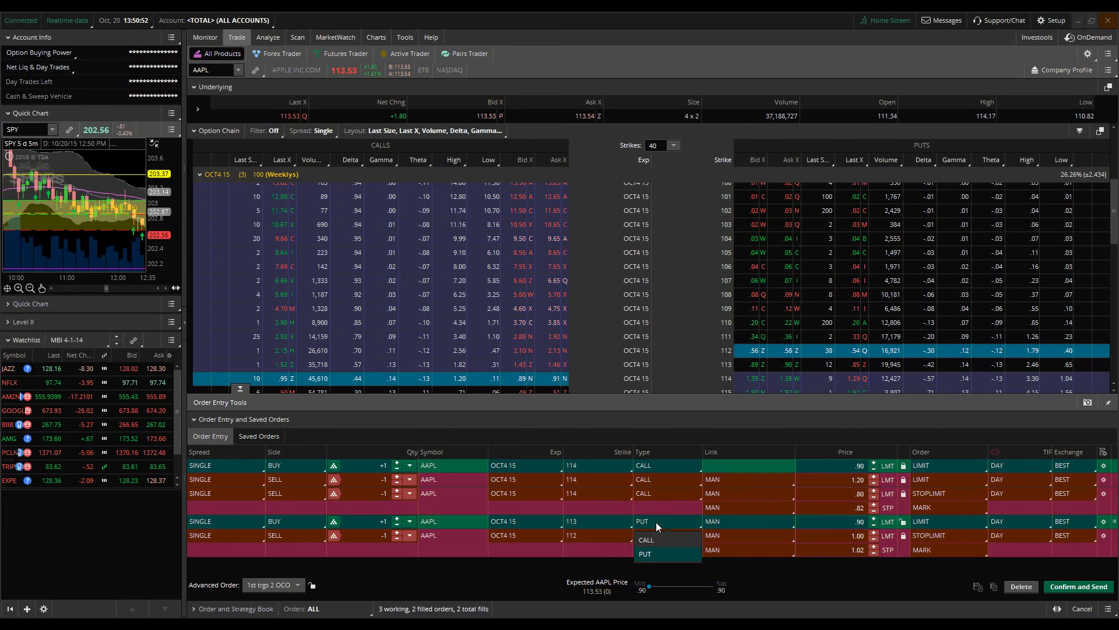
click(954, 608)
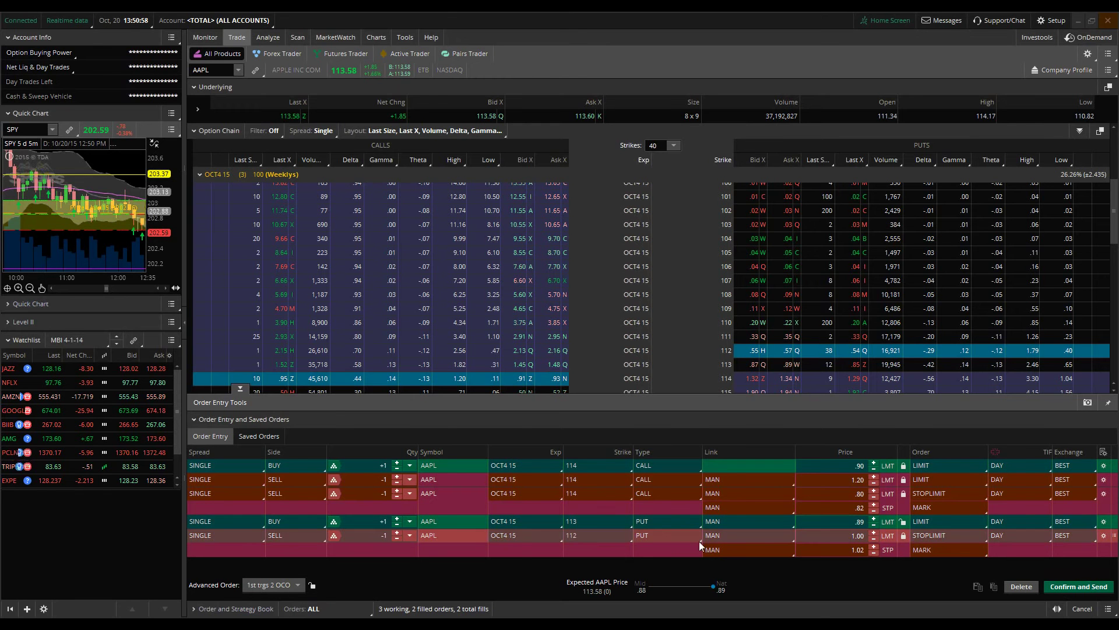
click(1070, 589)
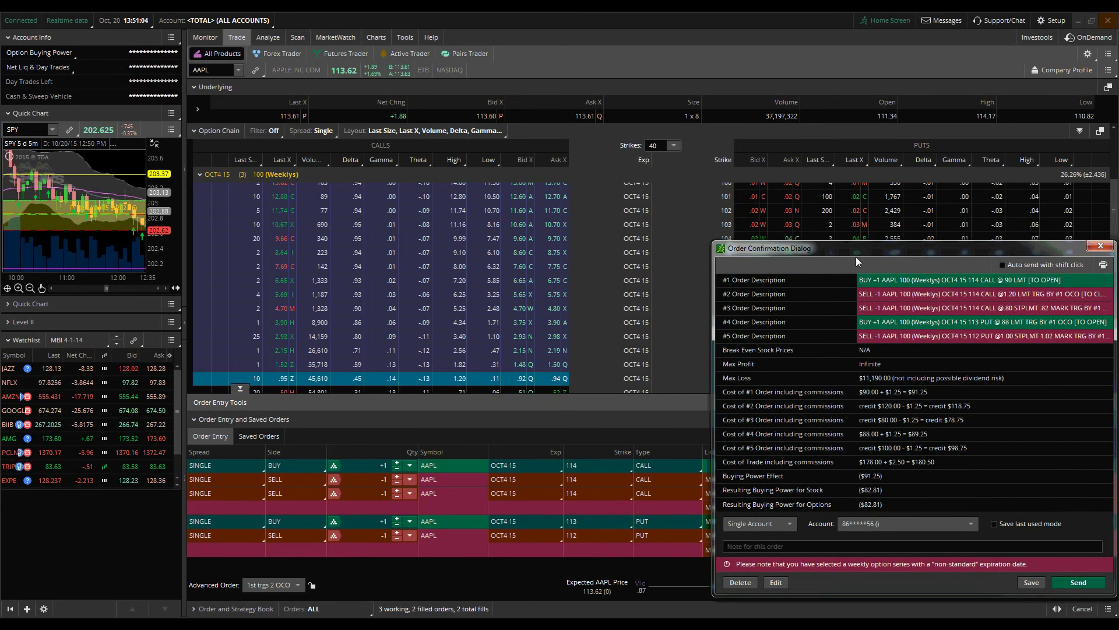
drag(904, 247, 633, 216)
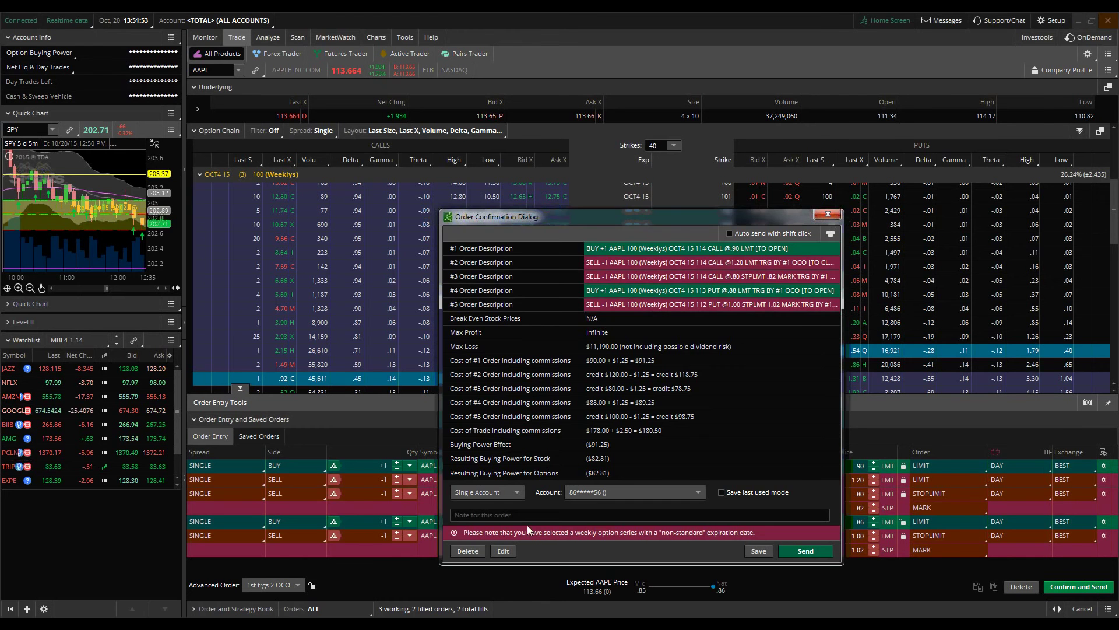
key(Escape)
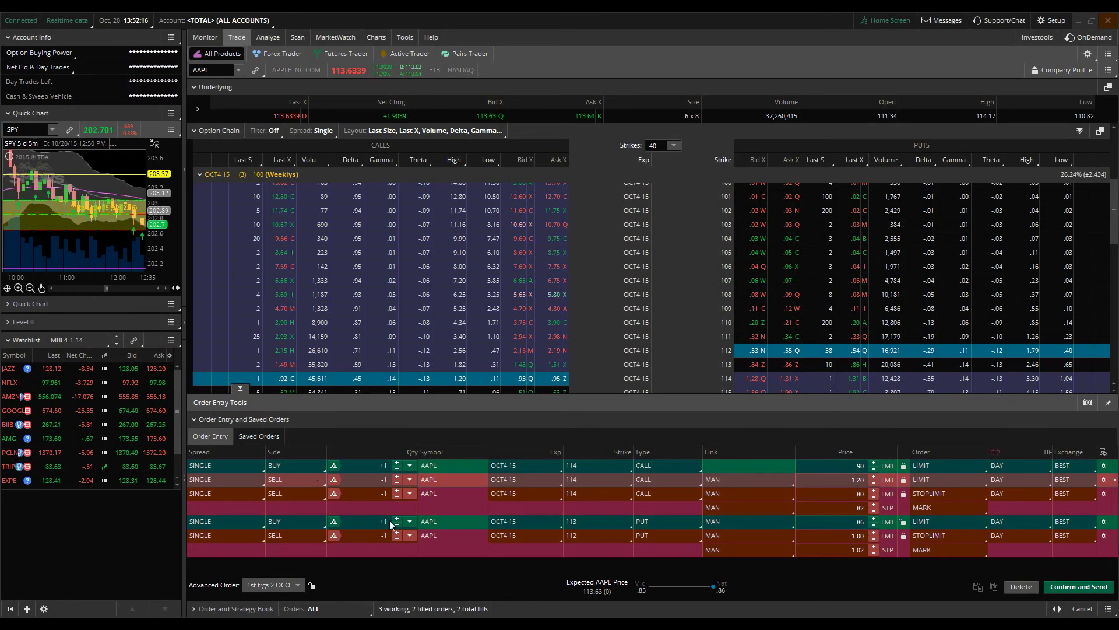
- Try the 1st trgs 3 OCO grouping, then switch back to 1st trgs OCO
click(279, 587)
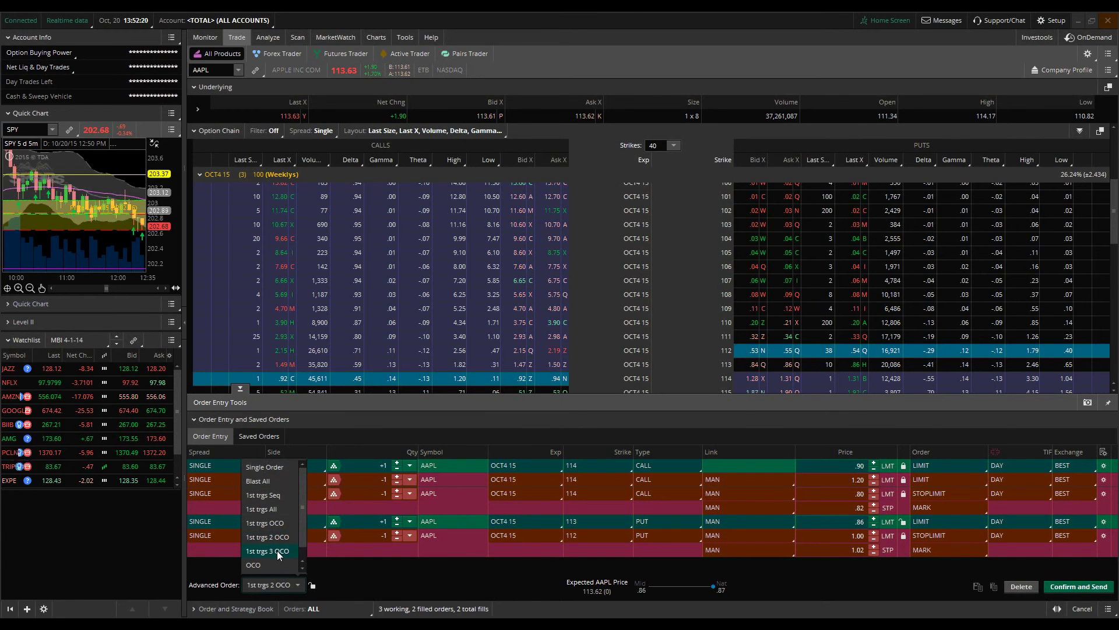
click(277, 549)
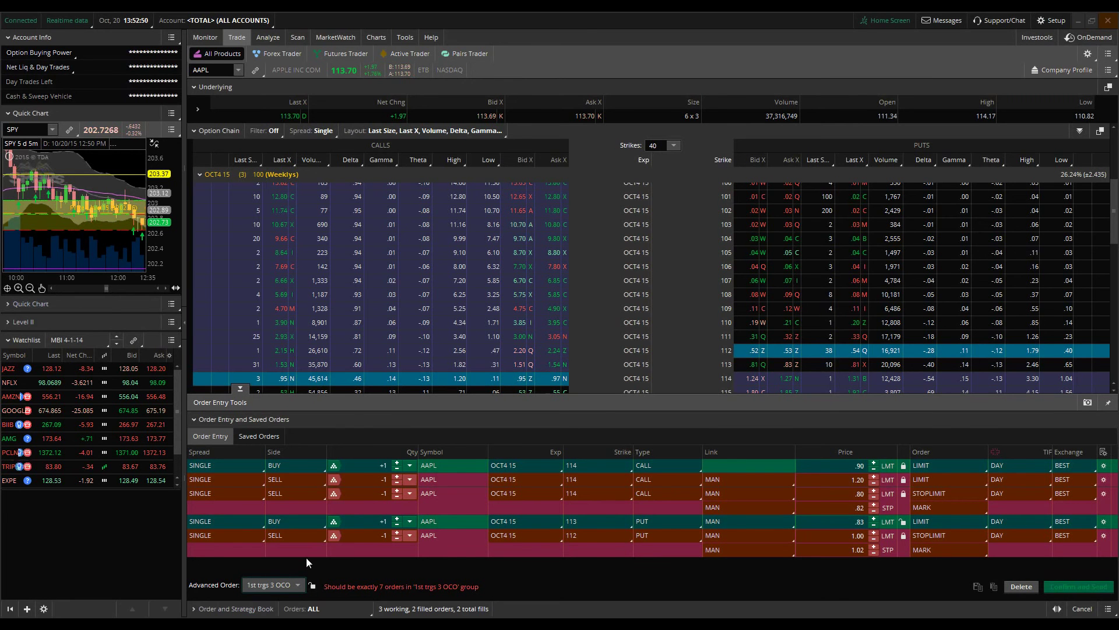
click(288, 585)
click(288, 513)
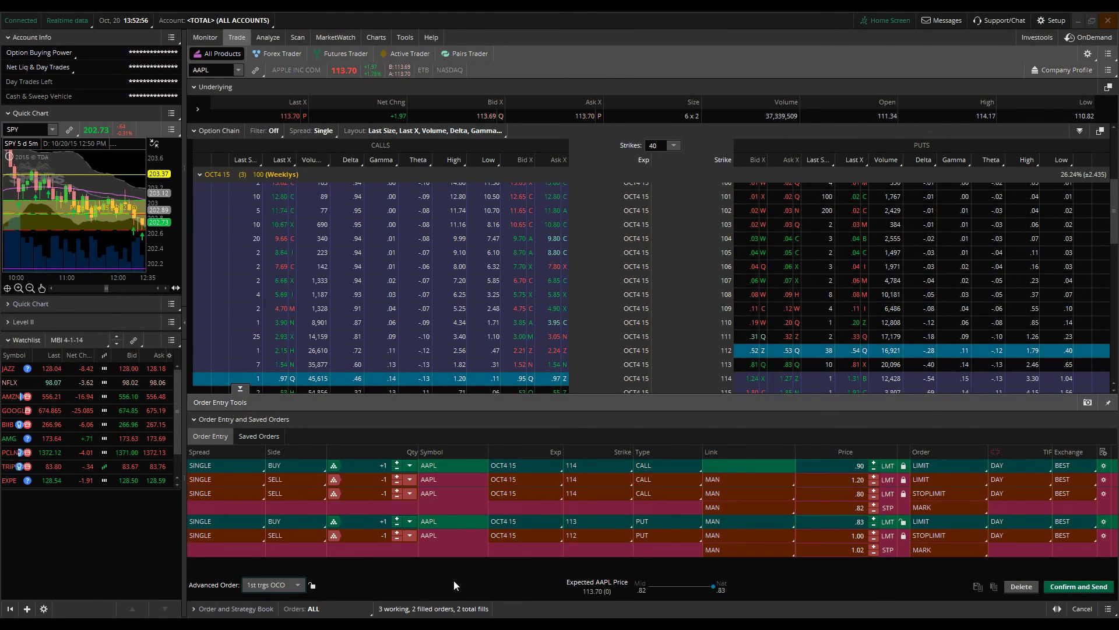
- Delete the 113 put buy and 112 put sell rows from the bracket
right_click(229, 522)
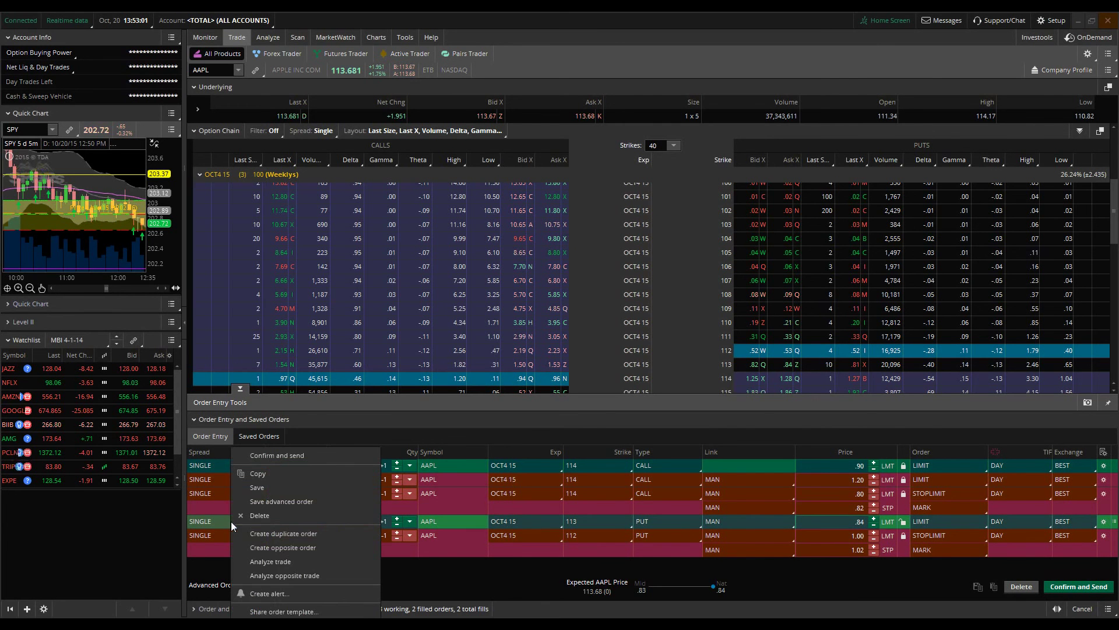
click(270, 517)
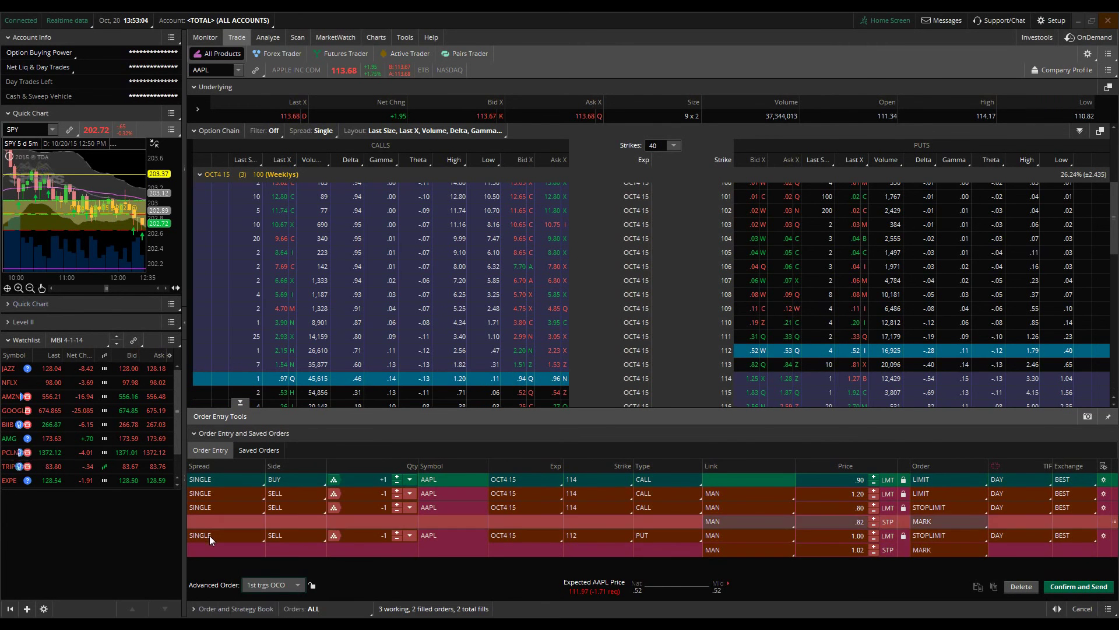
right_click(209, 536)
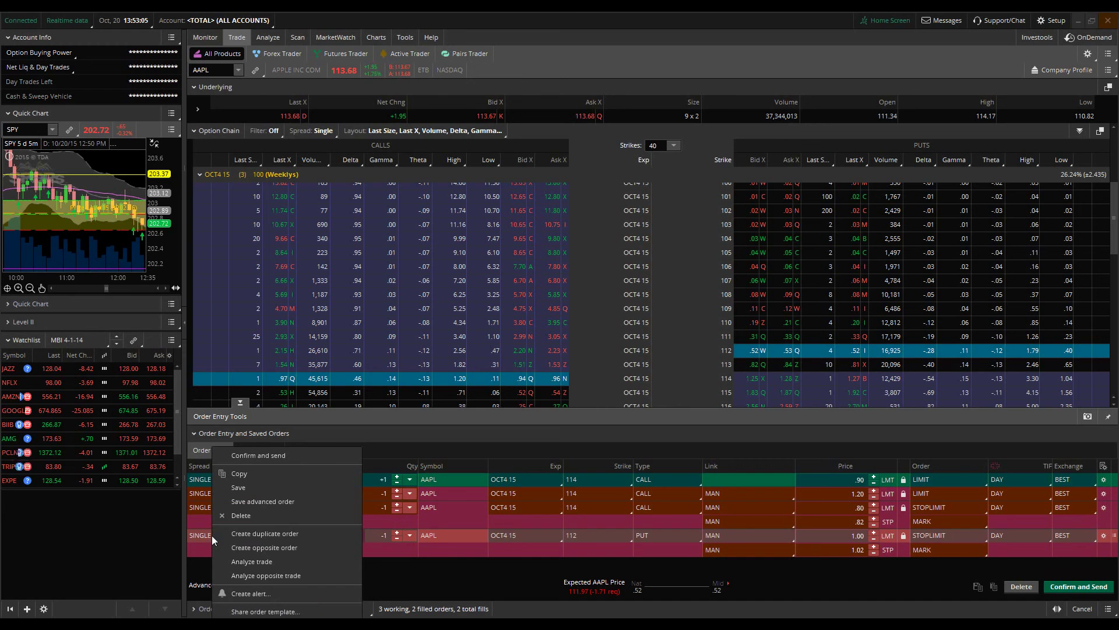
click(248, 517)
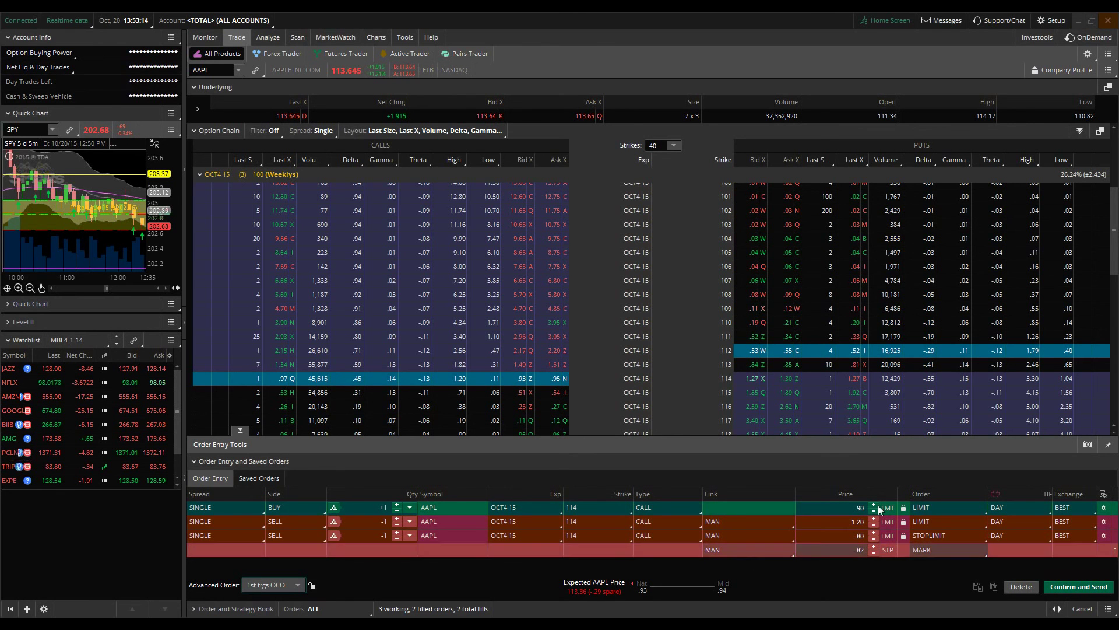
click(272, 584)
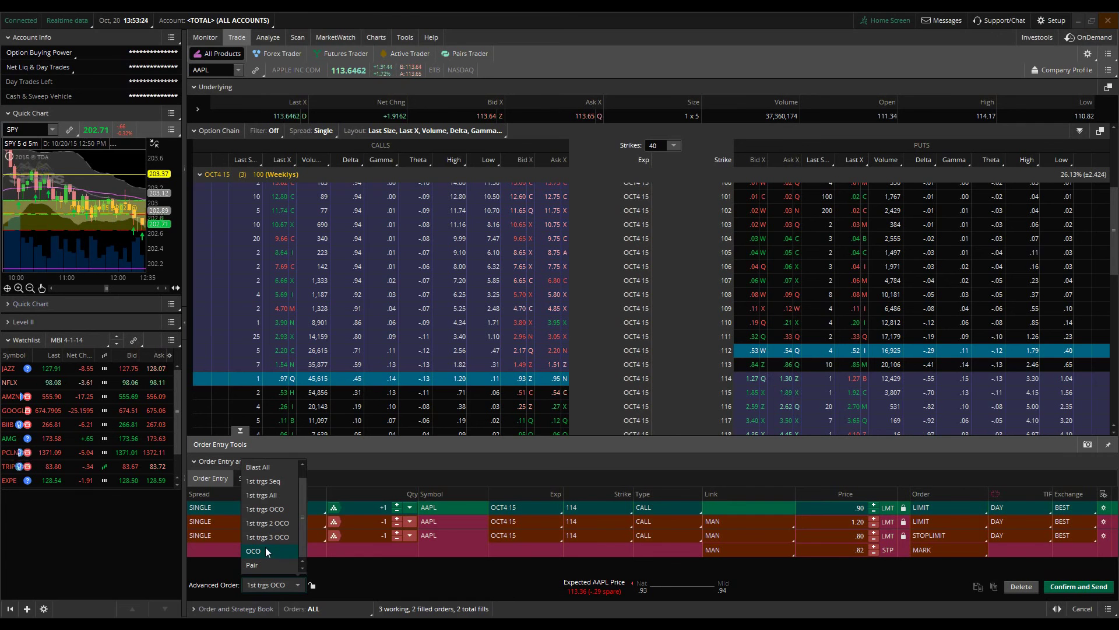
- Switch to OCO, clear the entry rows, and add two AAPL 114 call sell orders
click(264, 549)
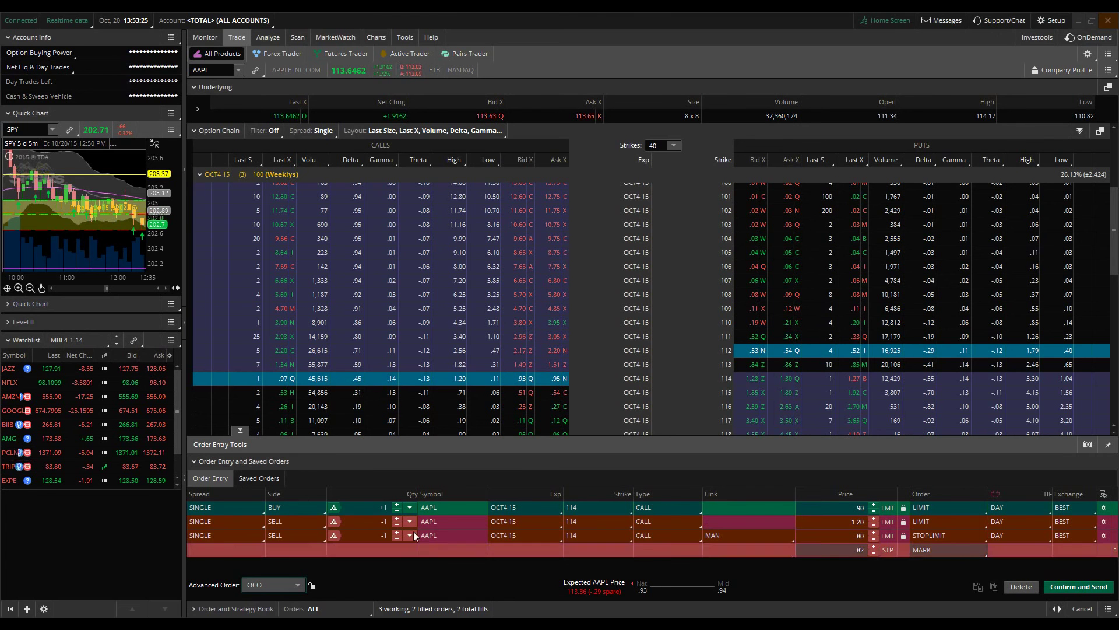
click(1015, 588)
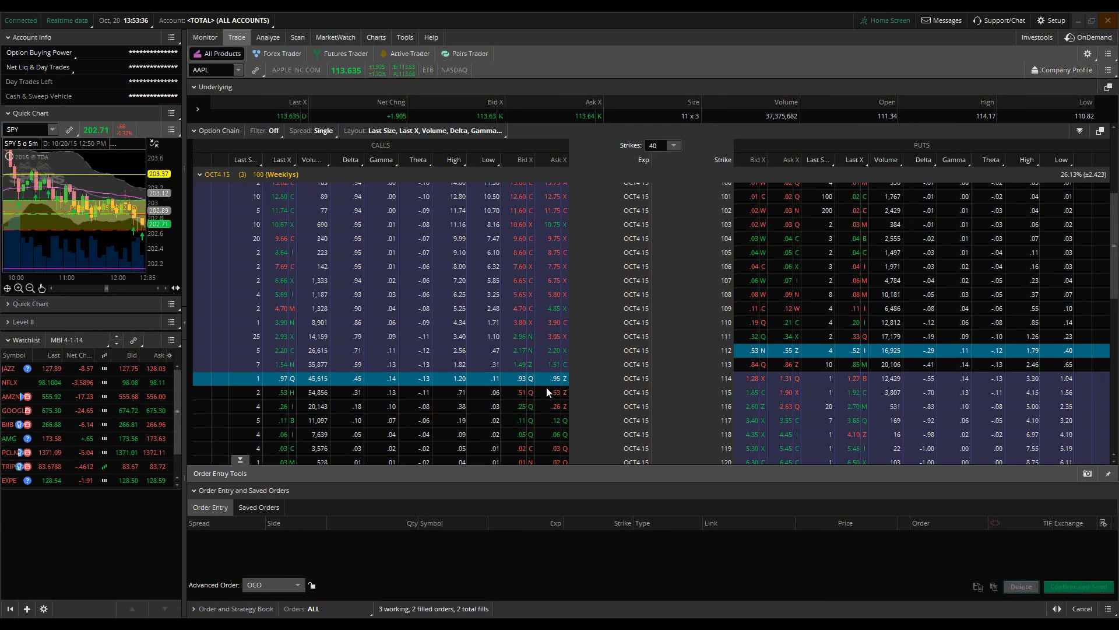
click(517, 377)
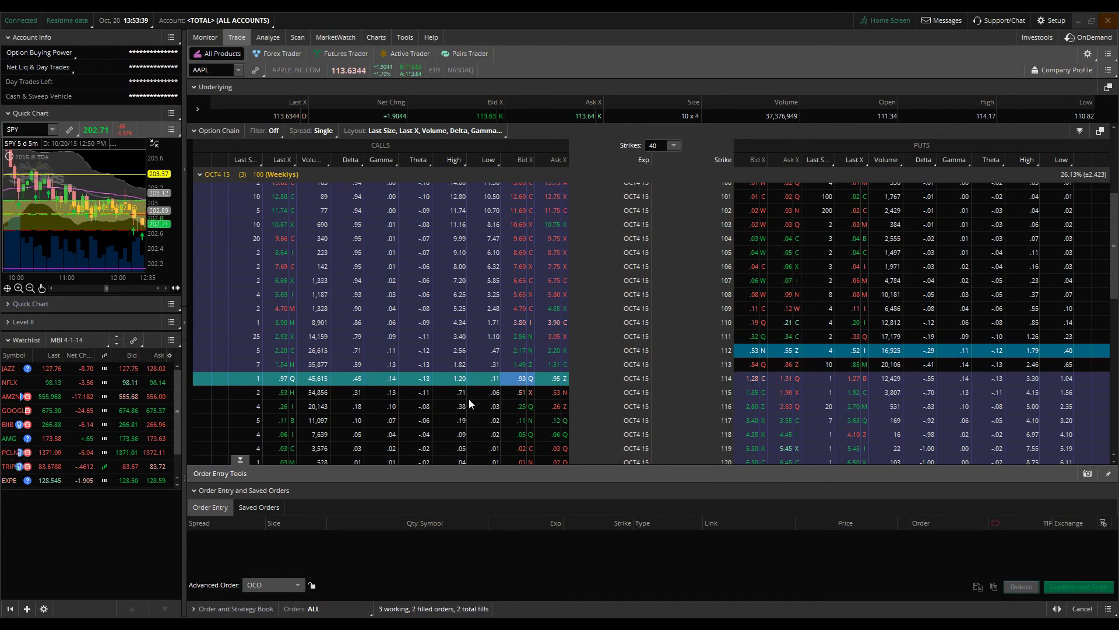
click(518, 379)
click(518, 379)
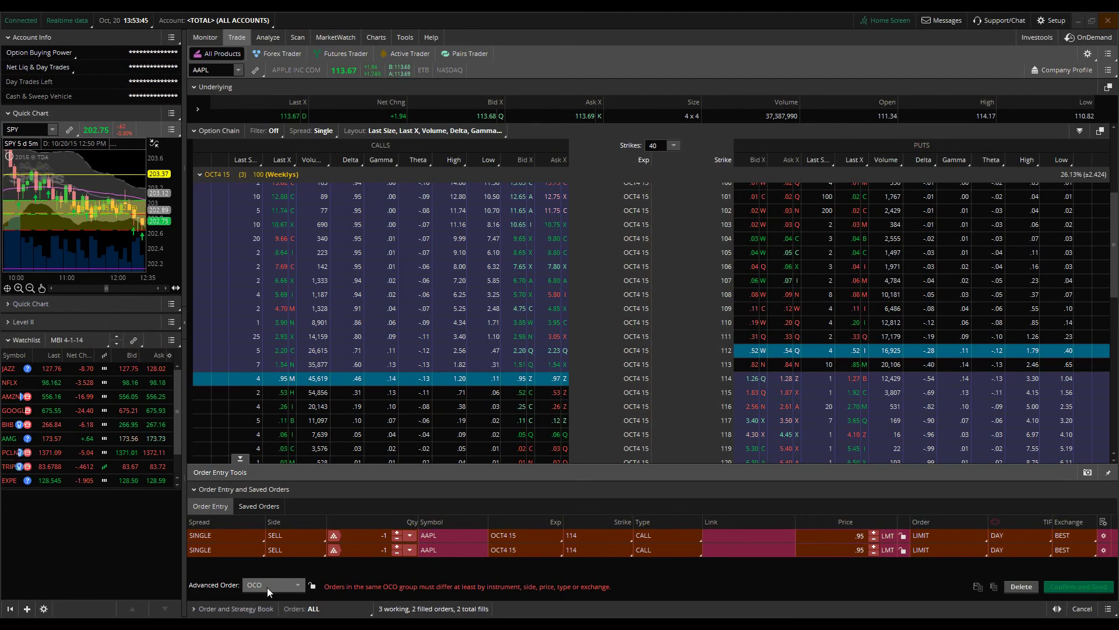
- Lower the second sell order's limit price to .80
click(872, 552)
double_click(871, 552)
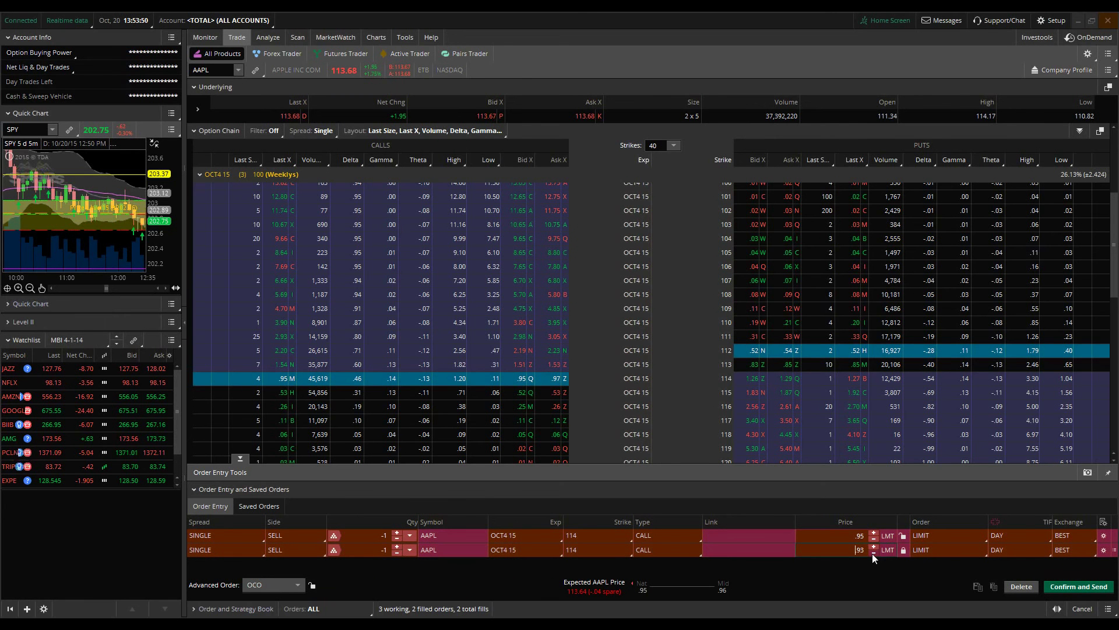
double_click(874, 553)
triple_click(873, 552)
double_click(874, 552)
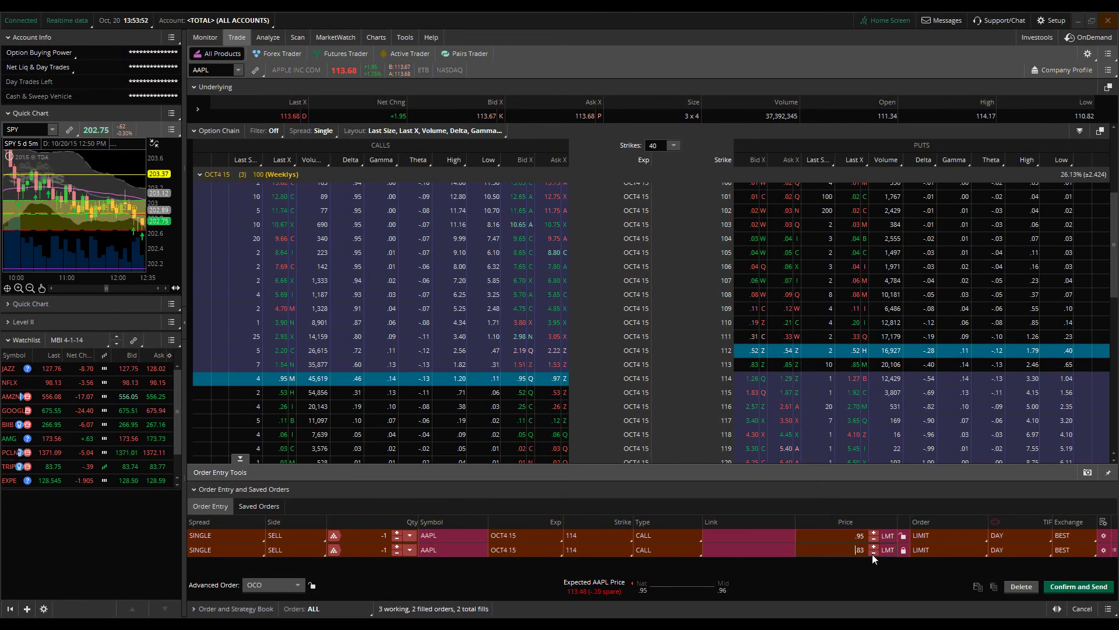
double_click(873, 553)
double_click(873, 553)
double_click(874, 552)
click(873, 552)
click(874, 547)
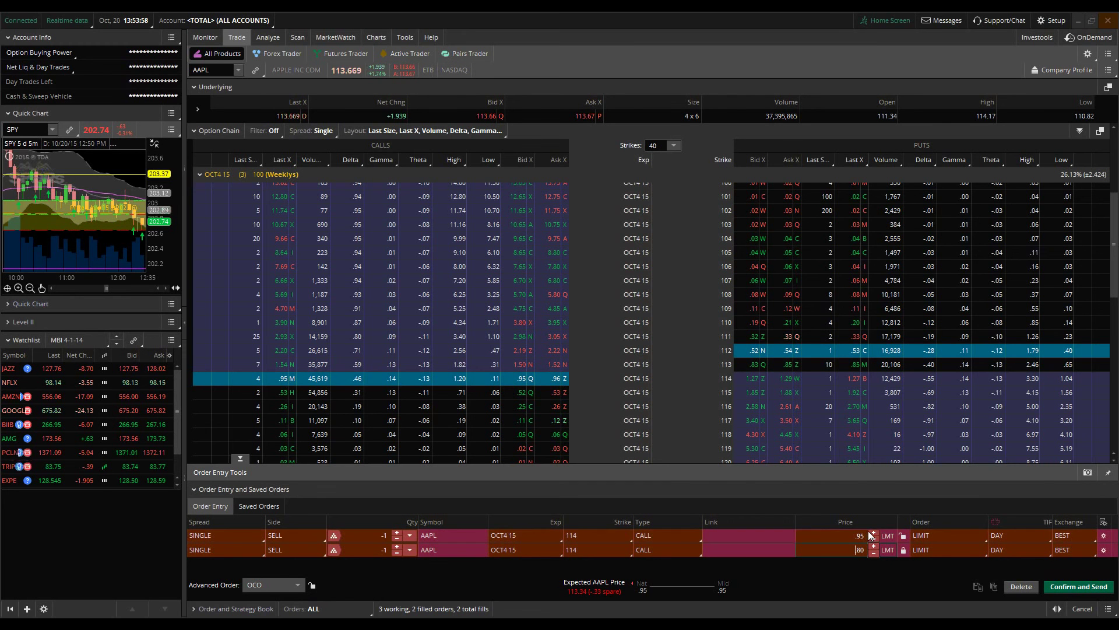
- Raise the first sell order's limit price to 1.20 and review the OCO order
click(874, 533)
click(873, 533)
click(874, 532)
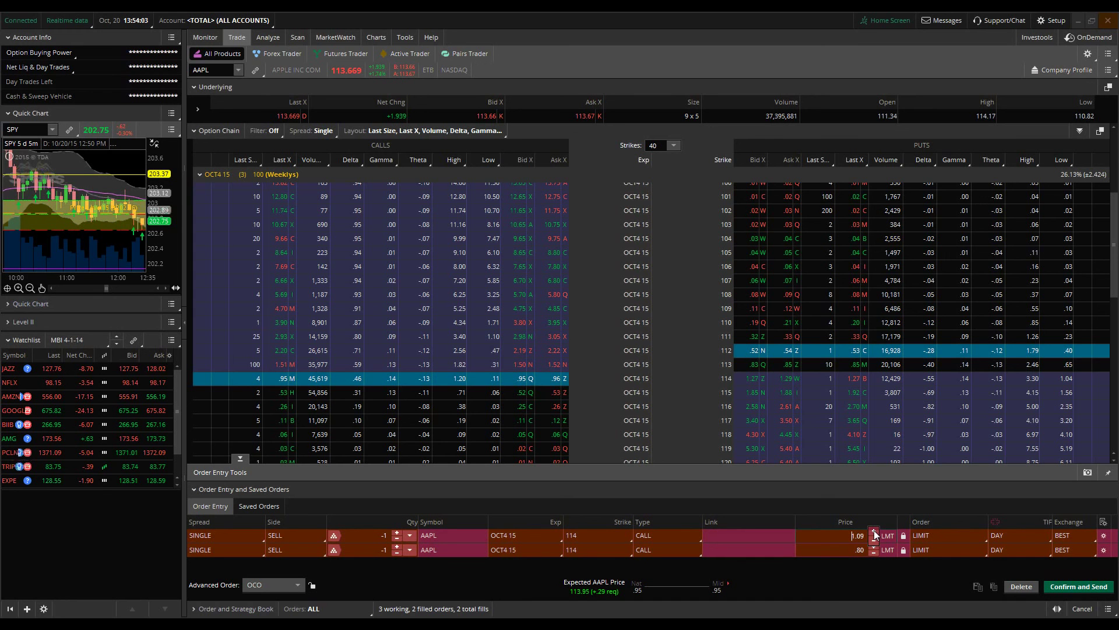
click(873, 532)
click(873, 531)
click(873, 532)
click(873, 532)
click(874, 531)
click(874, 532)
click(874, 532)
click(873, 532)
click(873, 538)
click(1077, 587)
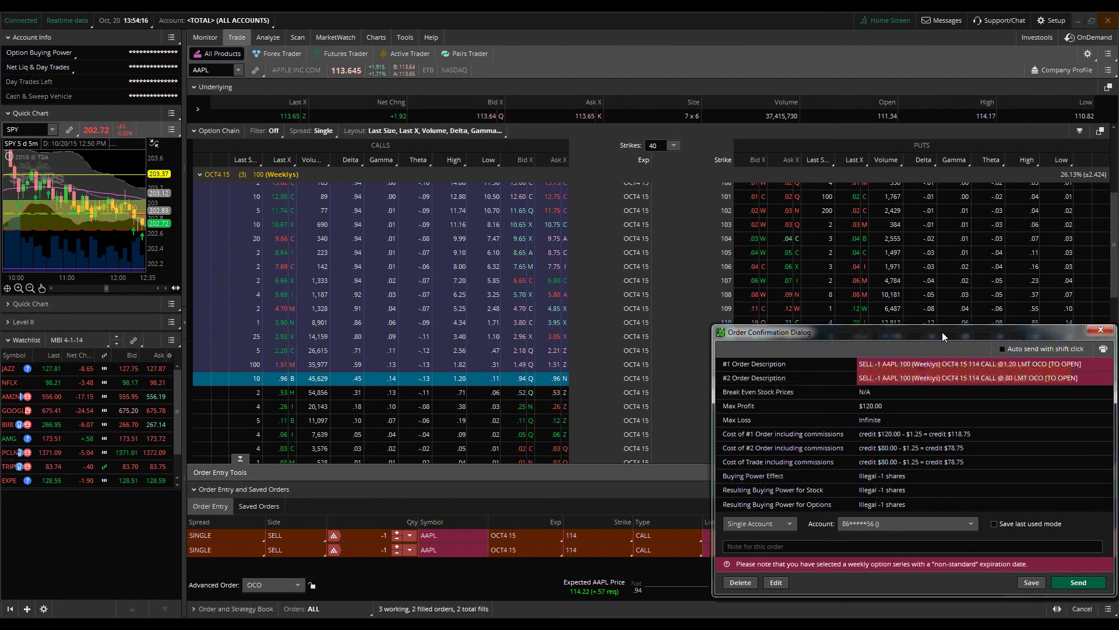
- Move the Order Confirmation window aside, then dismiss it without sending the OCO order
drag(941, 331, 843, 293)
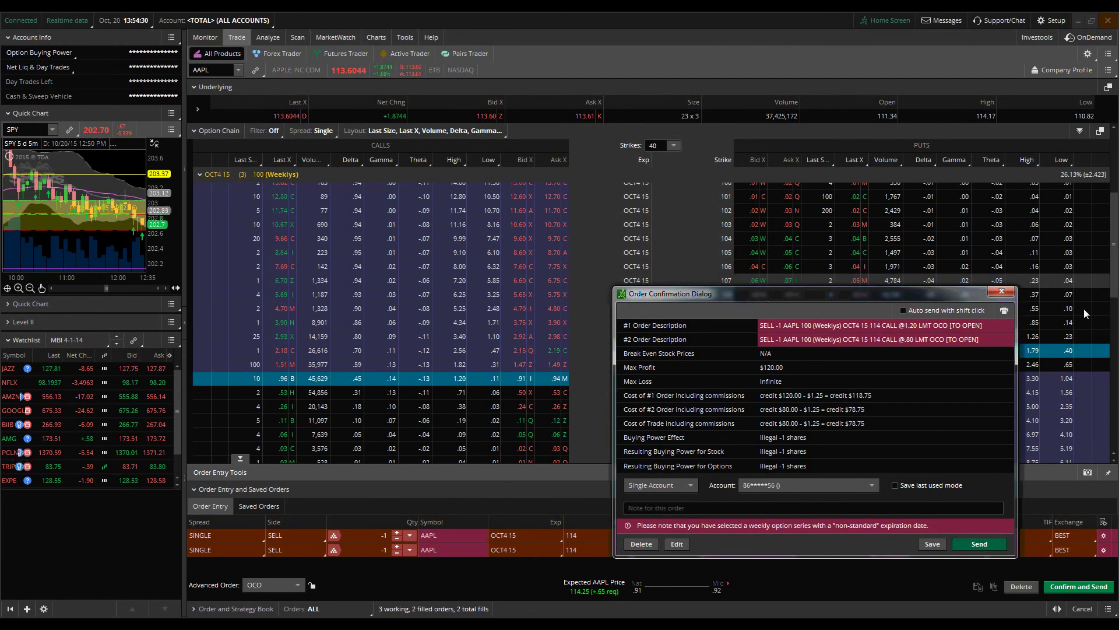
key(Escape)
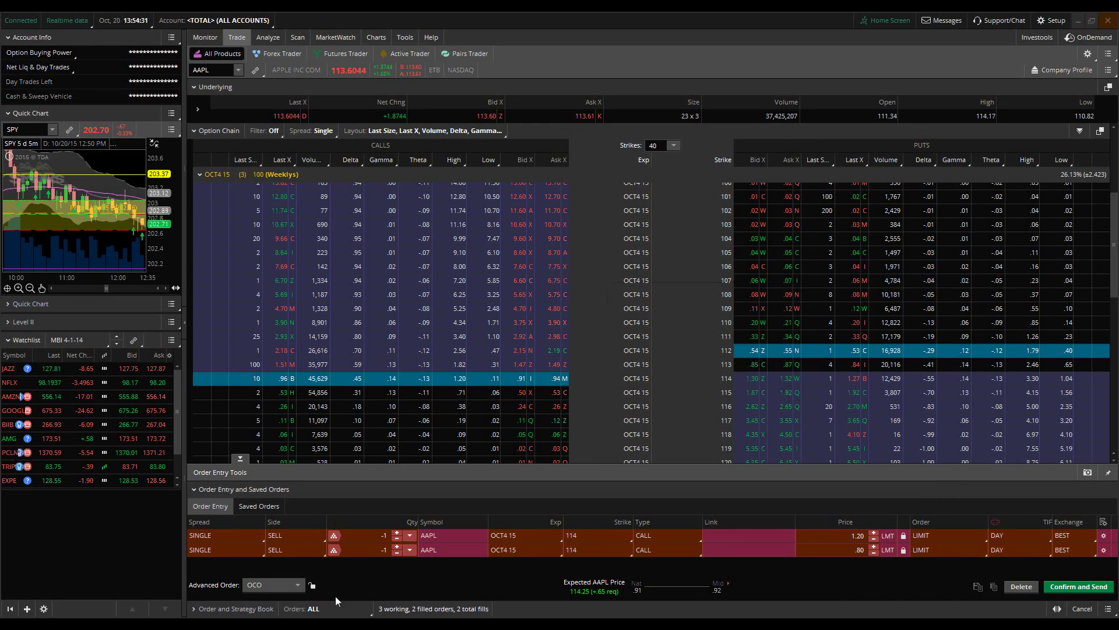
- Set the advanced order type to Pair and remove both 114 call orders
click(281, 584)
click(248, 568)
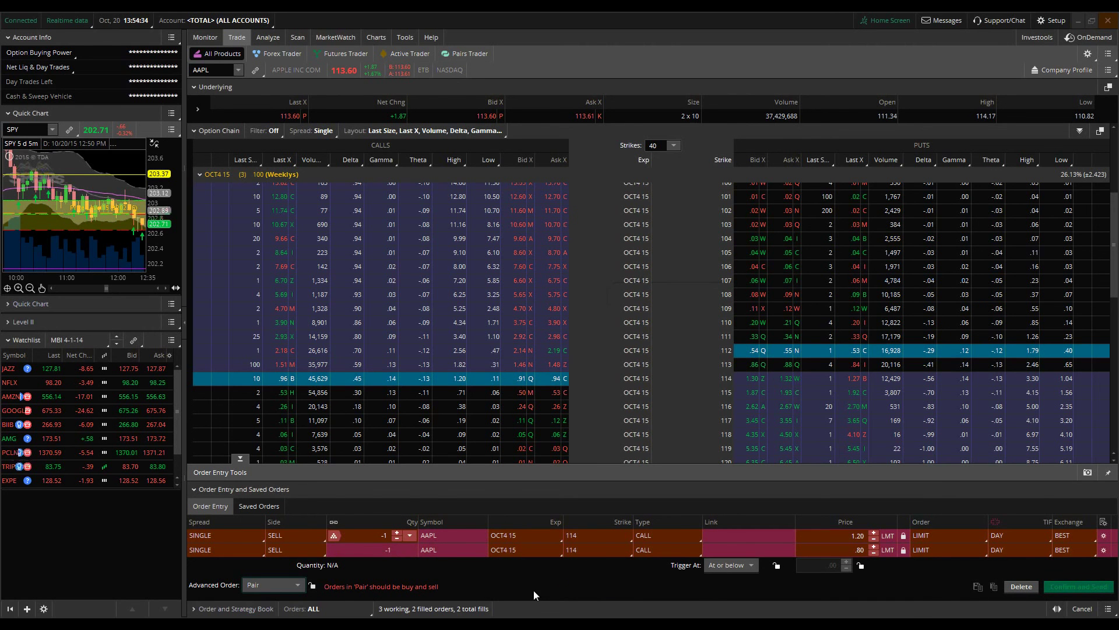
click(1012, 587)
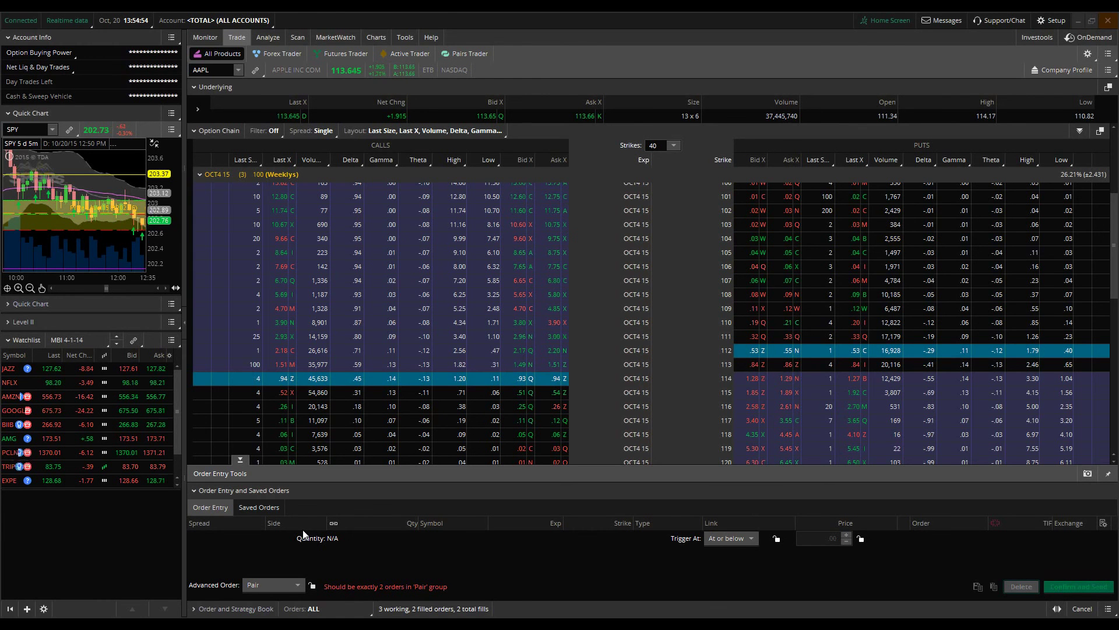
- Replace watchlist symbols TRIP with SPY and EXPE with UVXY
click(303, 281)
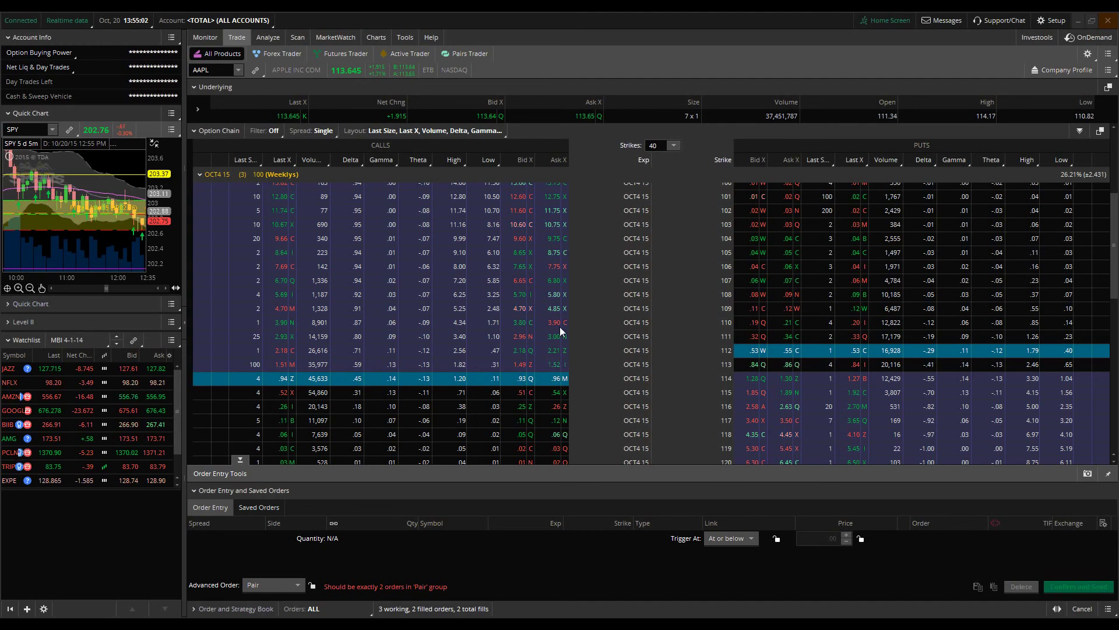
click(9, 468)
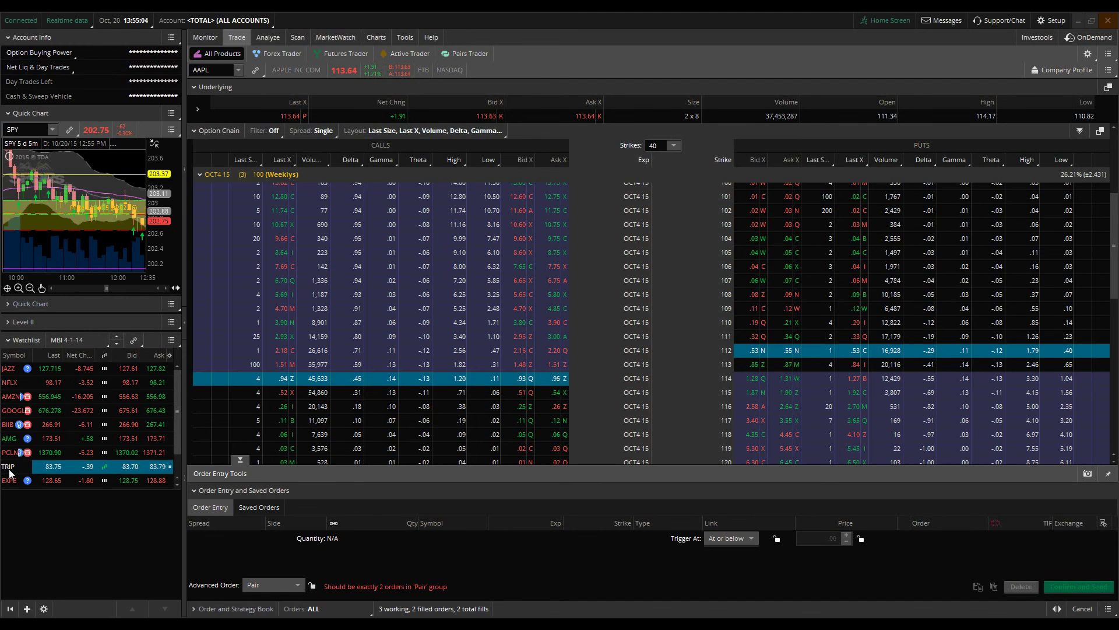
text(SPY)
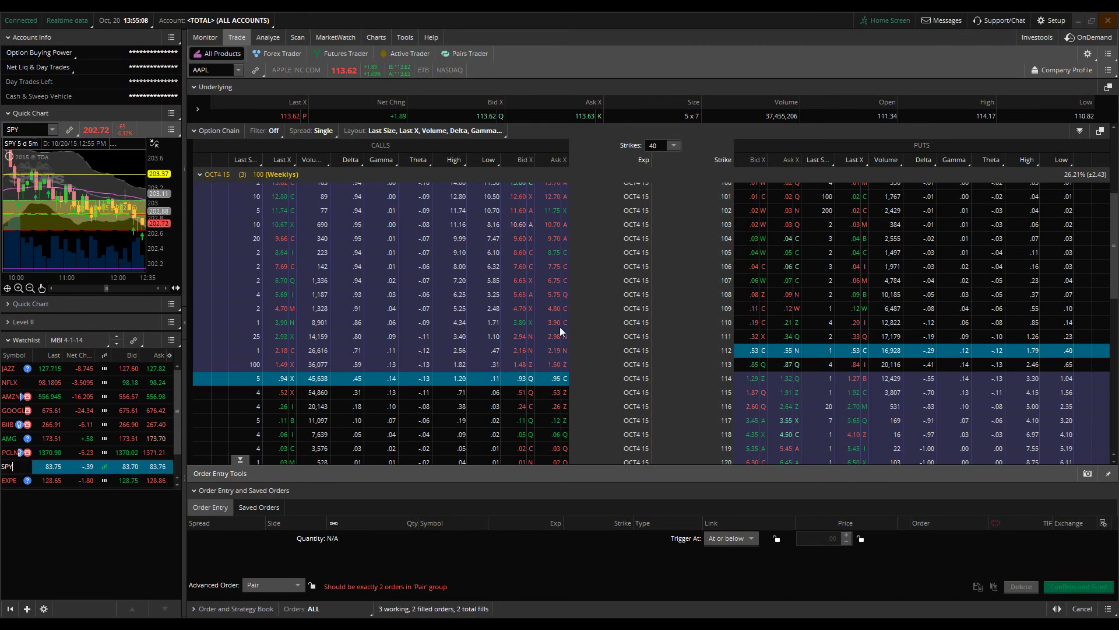
click(7, 503)
click(10, 481)
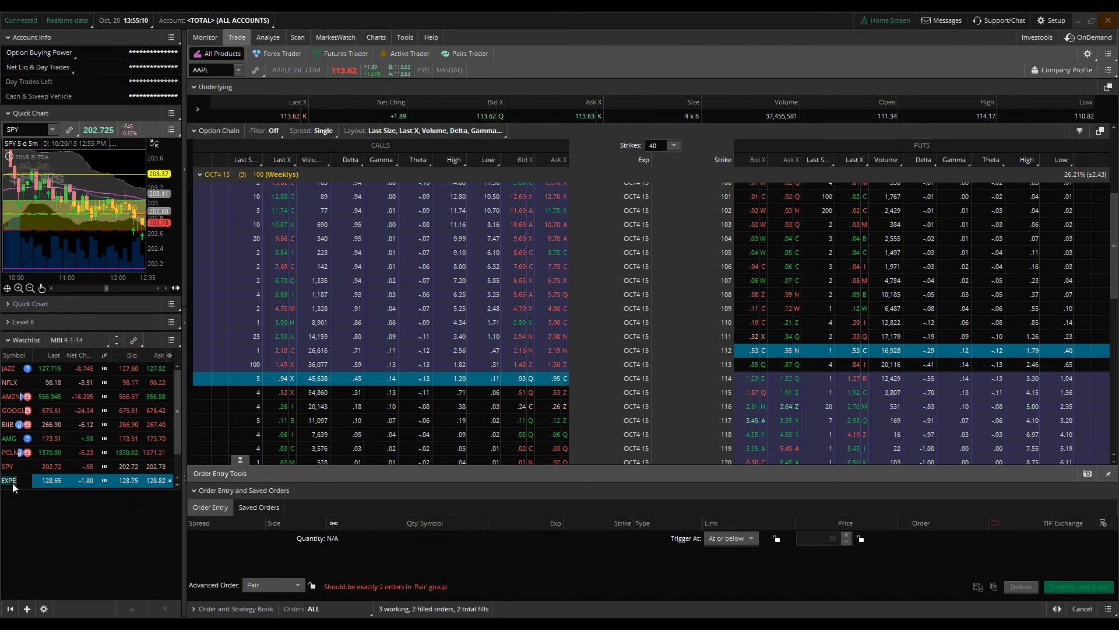
text(UV)
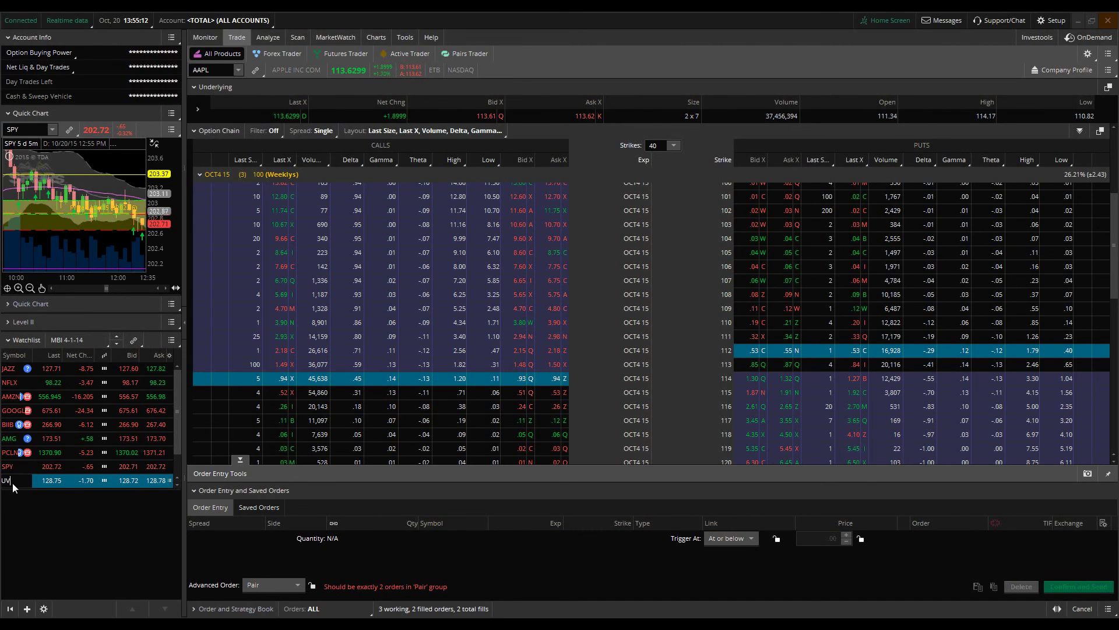
text(XY)
click(37, 516)
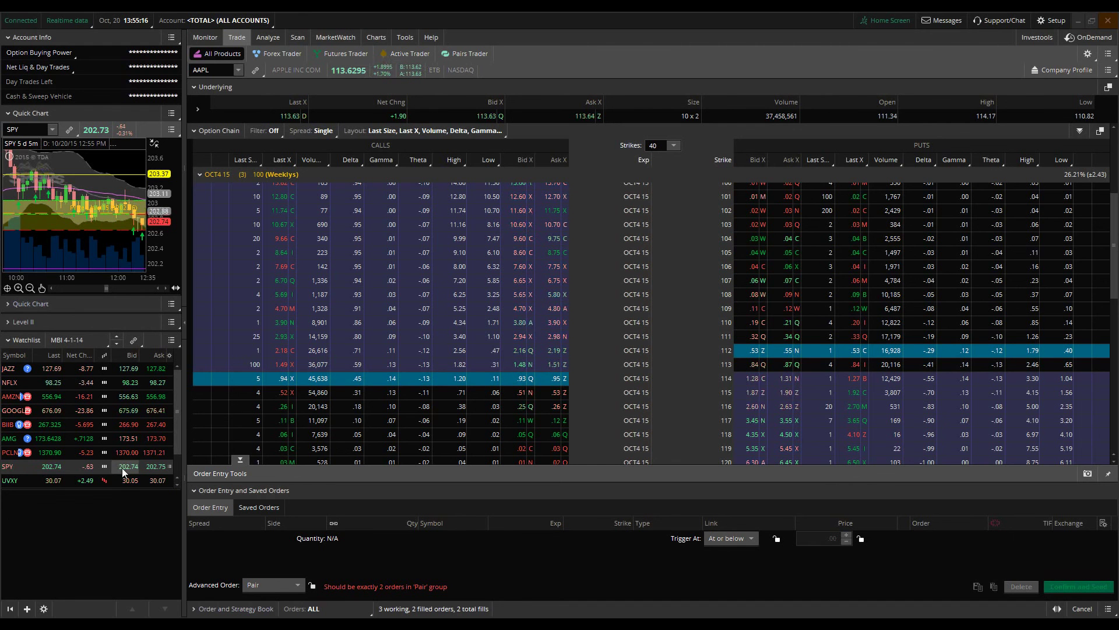
- Add a buy 100 SPY leg and a sell 100 UVXY leg from the watchlist
click(157, 466)
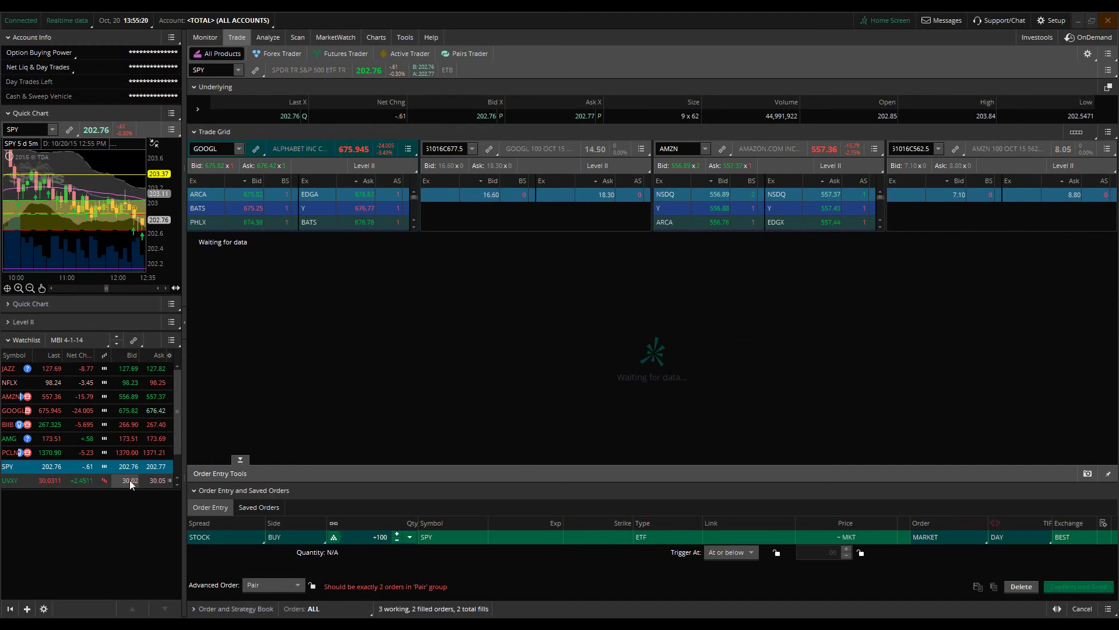
key(Down)
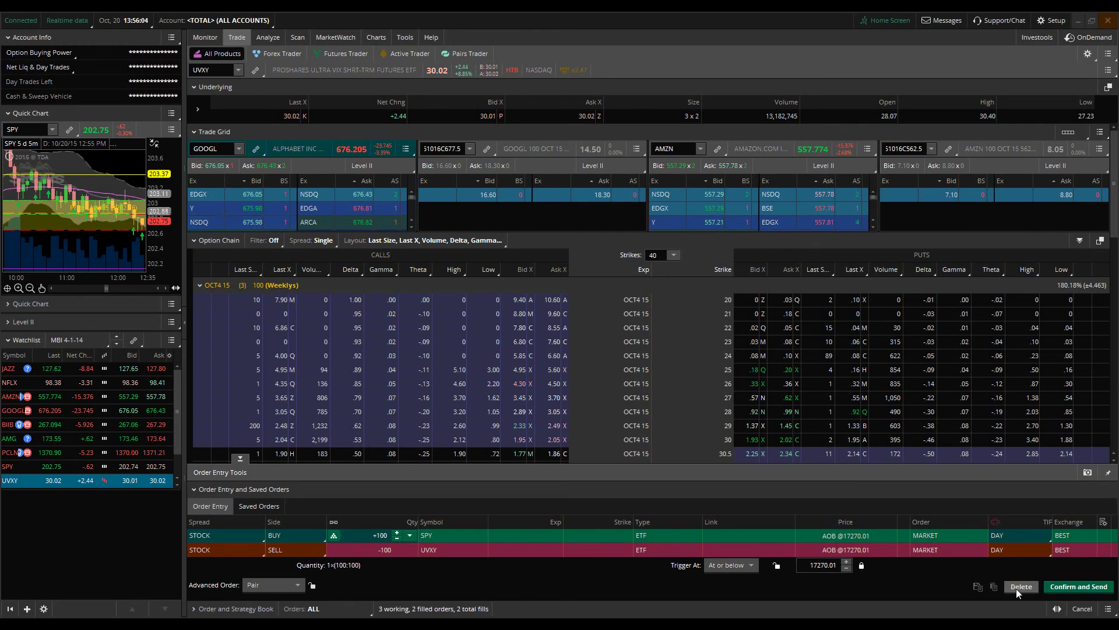
- Delete the SPY and UVXY legs from Order Entry
click(1016, 589)
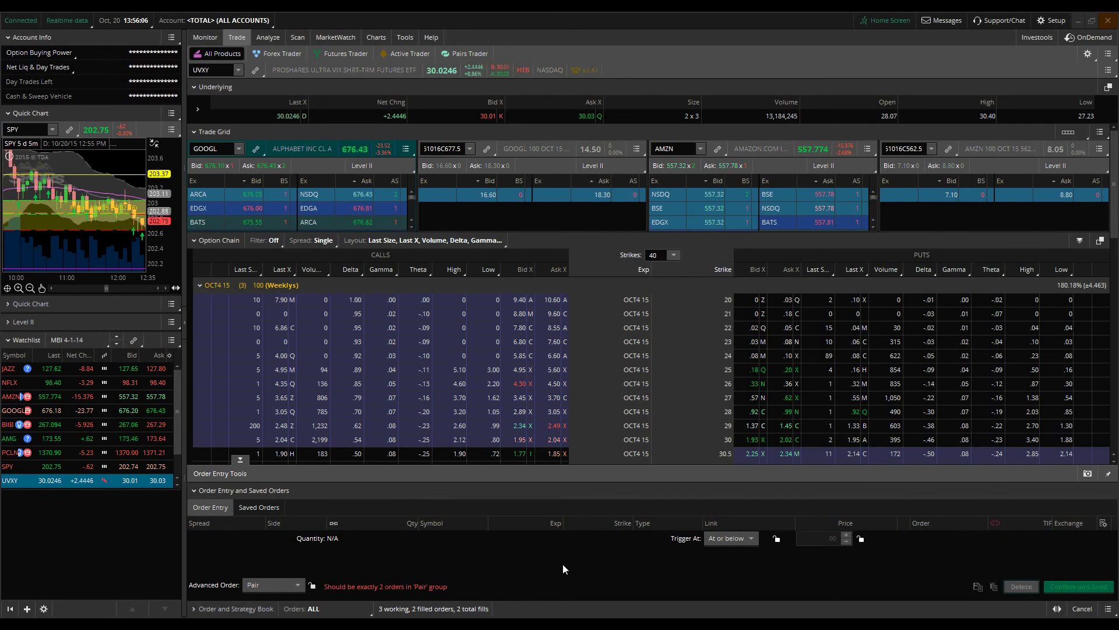